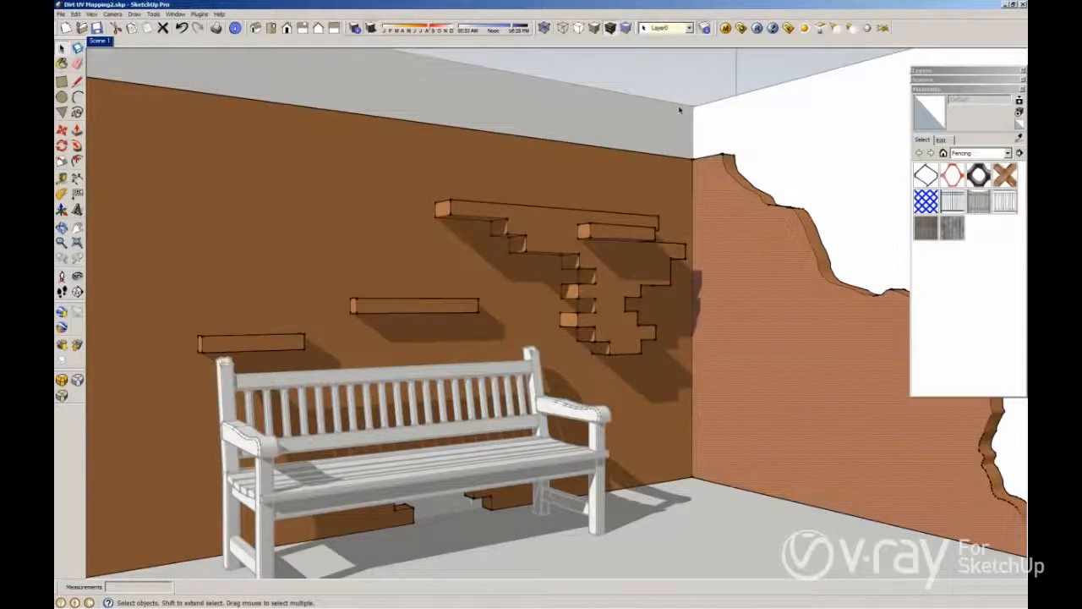
Step: Select the wall and open the V-Ray material editor
{"action": "left_click", "coordinate": [694, 91]}
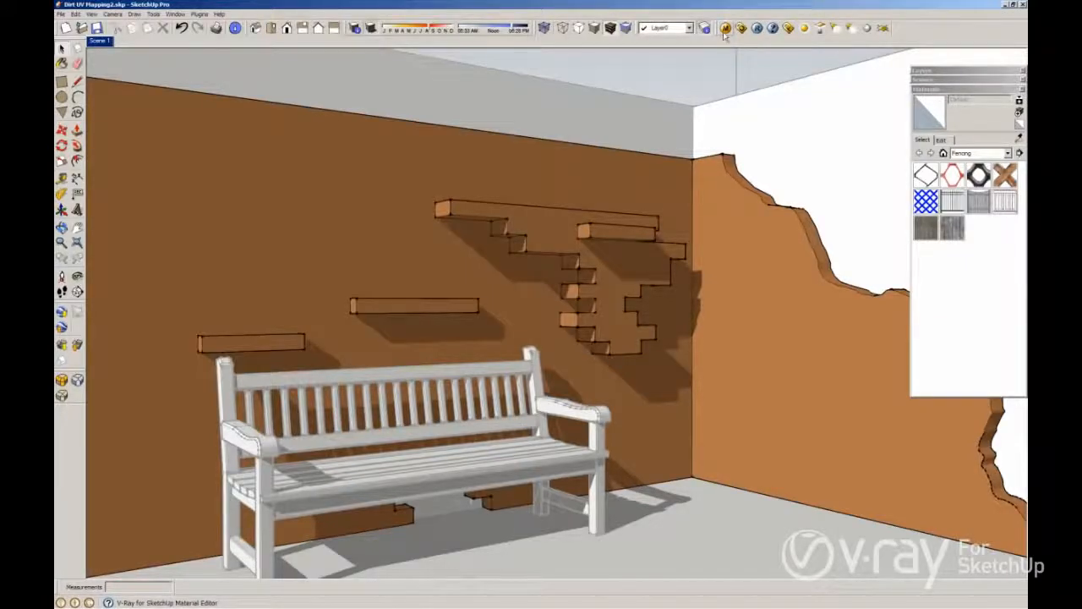
{"action": "left_click", "coordinate": [725, 31]}
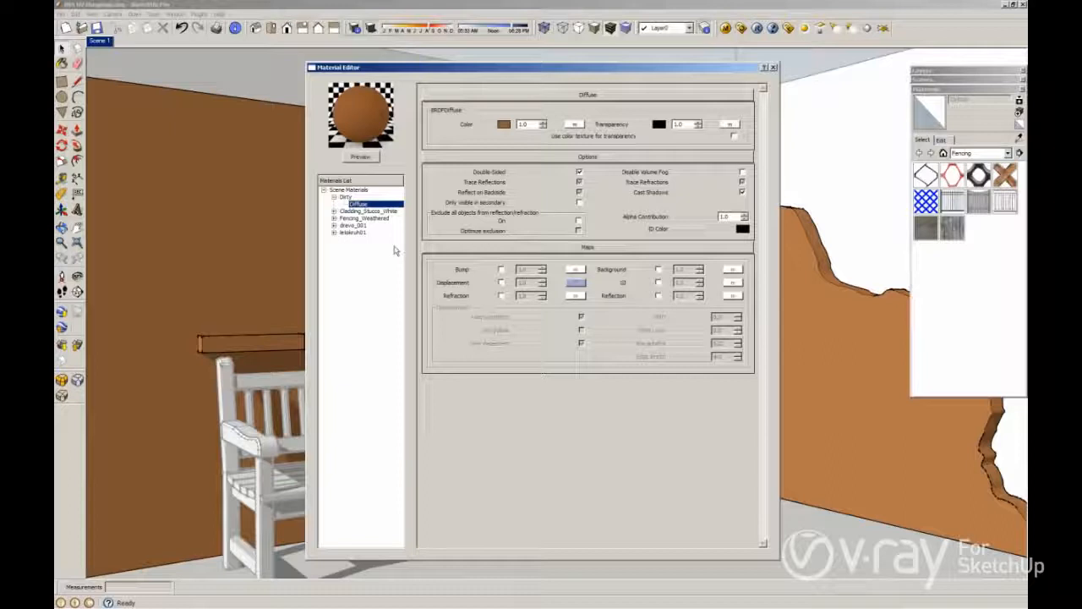
Step: Assign a TexDirt map to the diffuse color of the Dirty material
{"action": "left_click", "coordinate": [576, 125]}
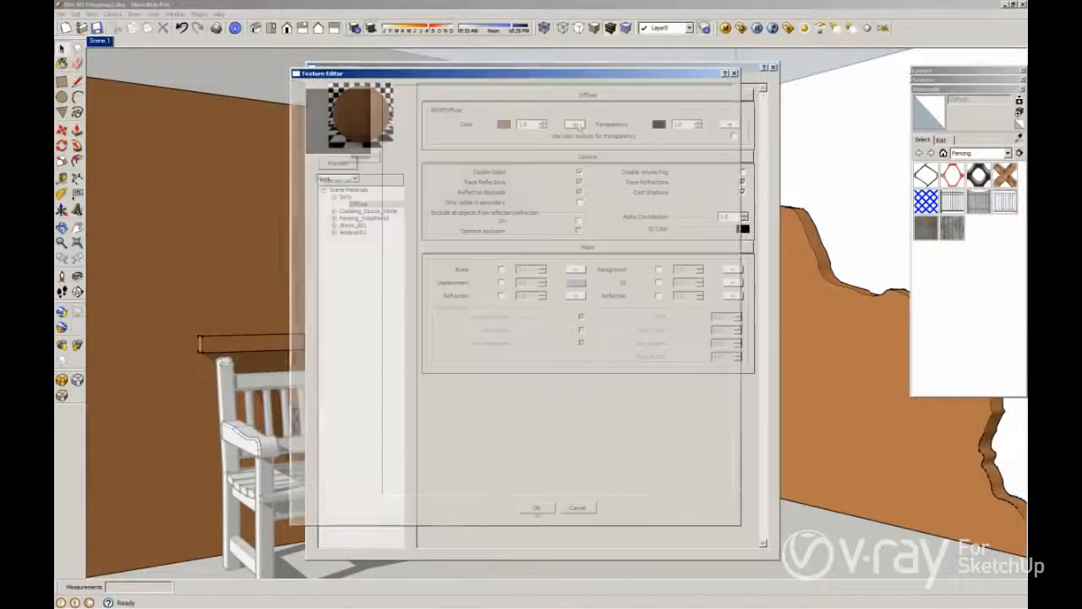
{"action": "left_click", "coordinate": [355, 179]}
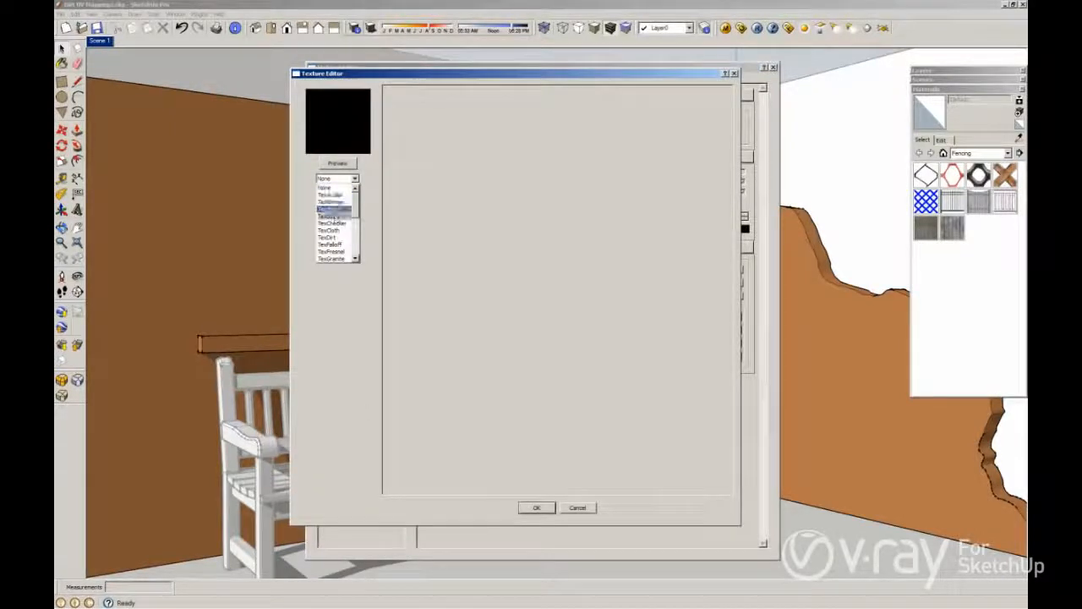
{"action": "left_click", "coordinate": [328, 237]}
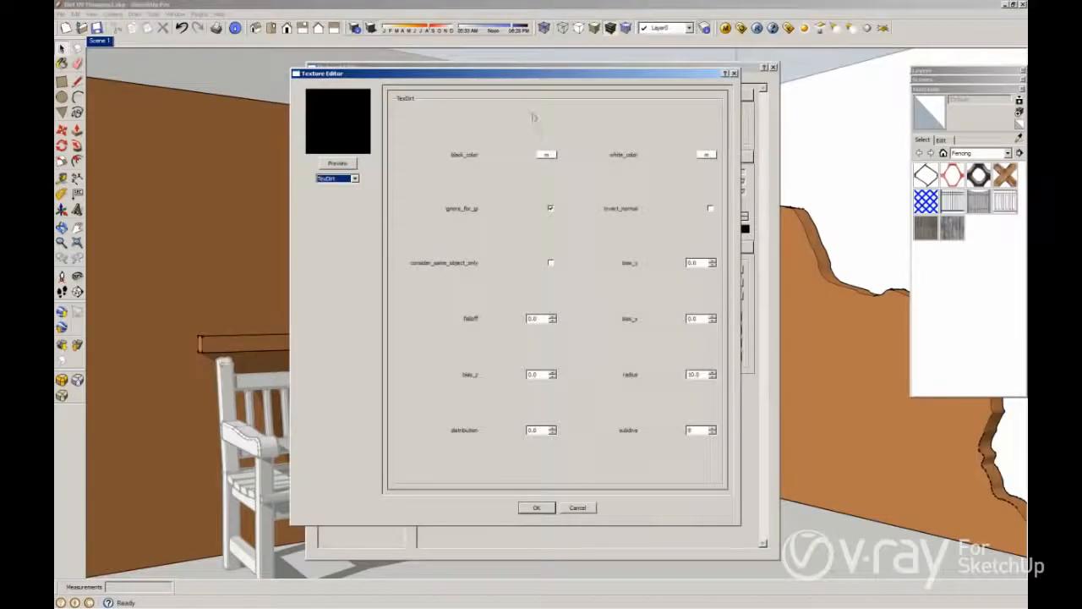
Step: Map a TexBitmap loaded with Dirtmapping.jpg into the TexDirt black color
{"action": "left_click", "coordinate": [537, 507]}
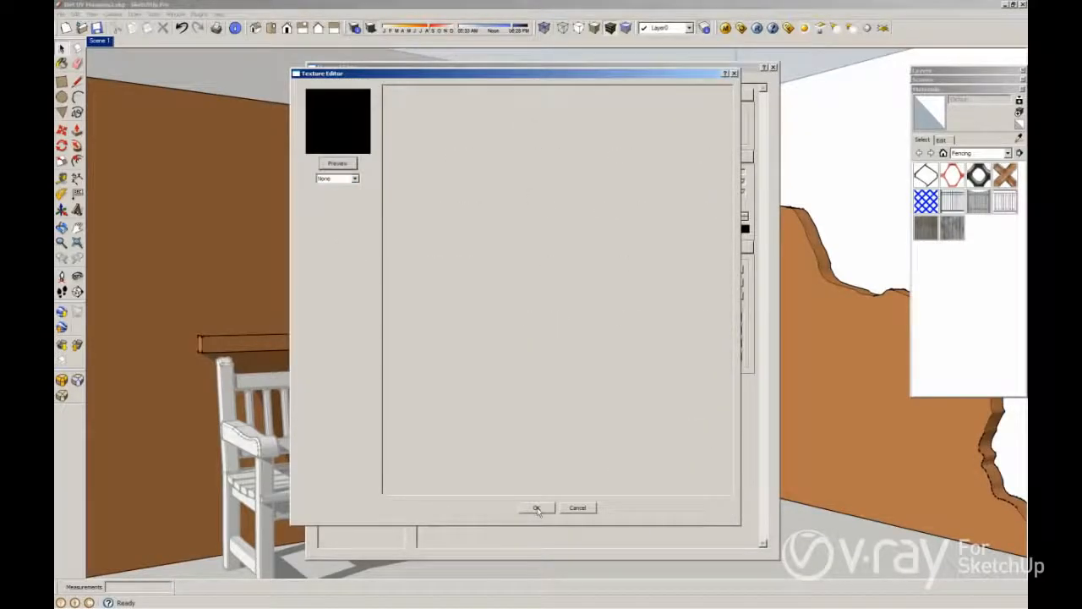
{"action": "left_click", "coordinate": [338, 178]}
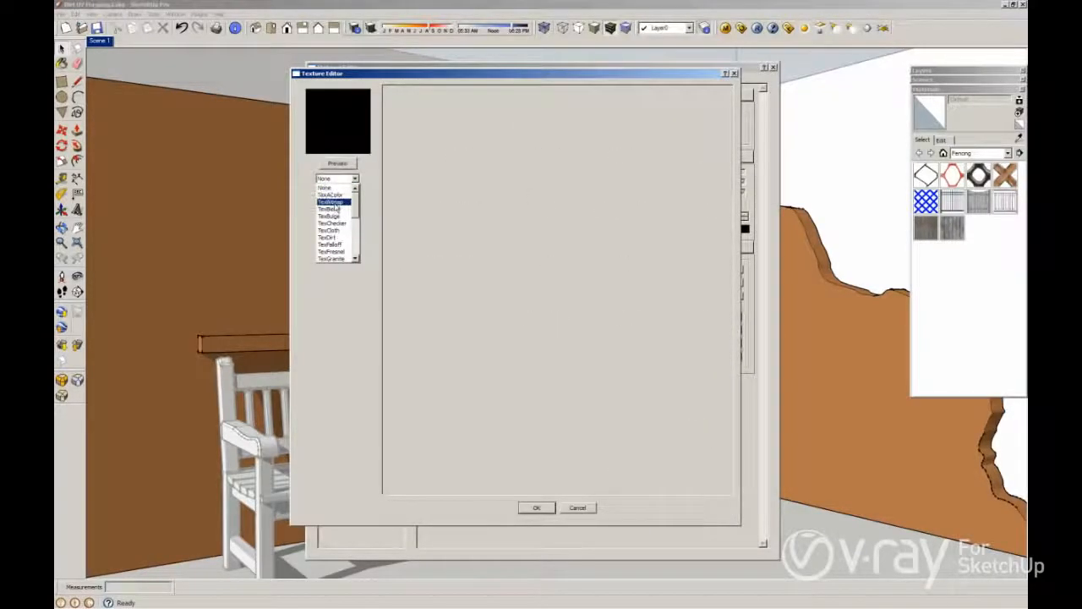
{"action": "key", "text": "Return"}
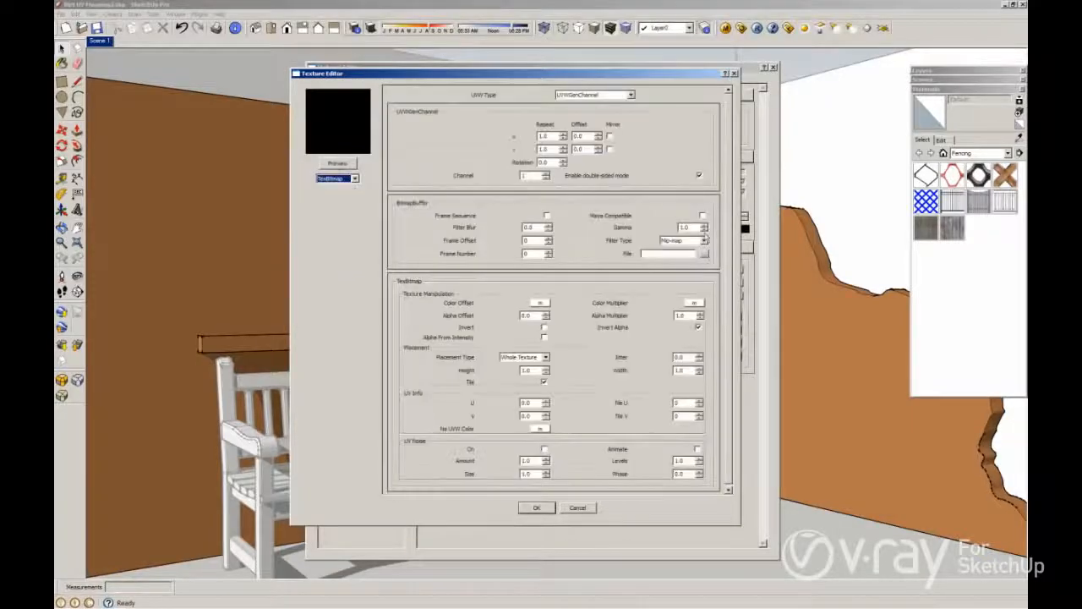
{"action": "left_click", "coordinate": [704, 253]}
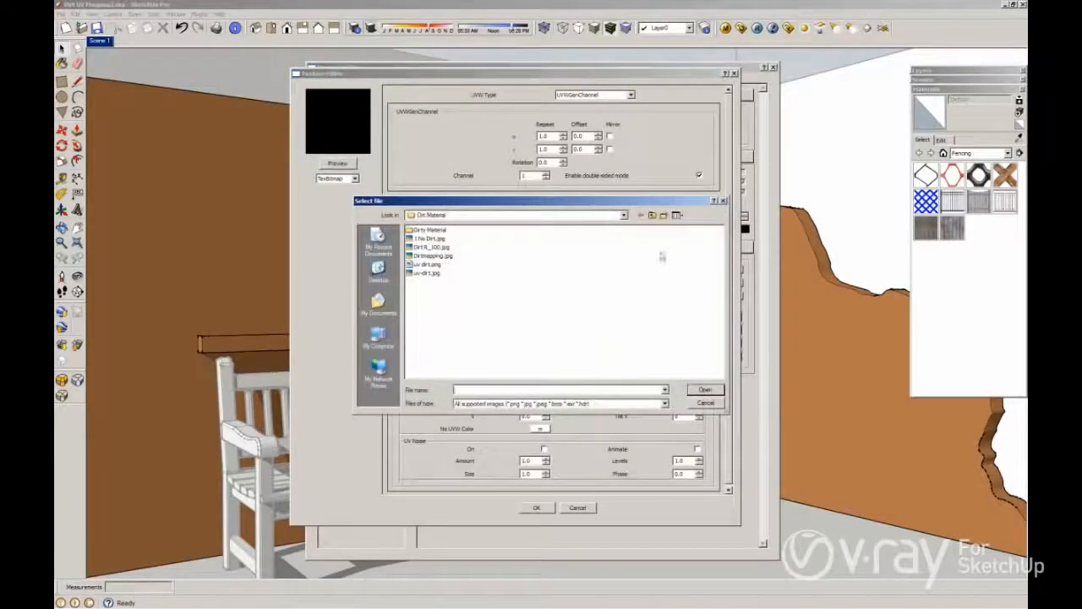
{"action": "left_click", "coordinate": [677, 215]}
{"action": "left_click", "coordinate": [686, 234]}
{"action": "left_click", "coordinate": [681, 214]}
{"action": "left_click", "coordinate": [689, 223]}
{"action": "left_click", "coordinate": [666, 259]}
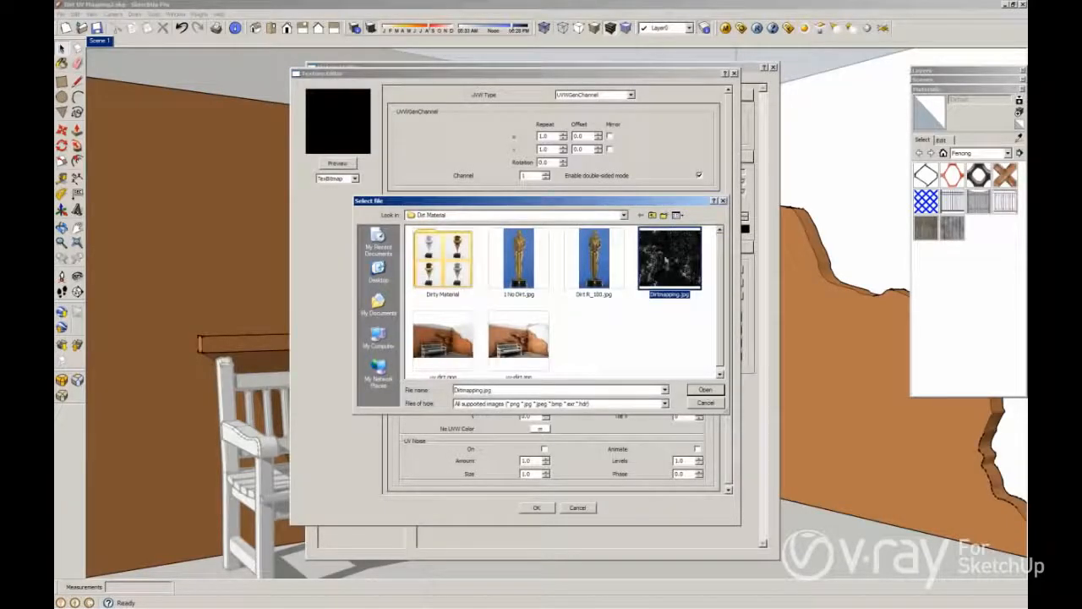
{"action": "left_click", "coordinate": [704, 390]}
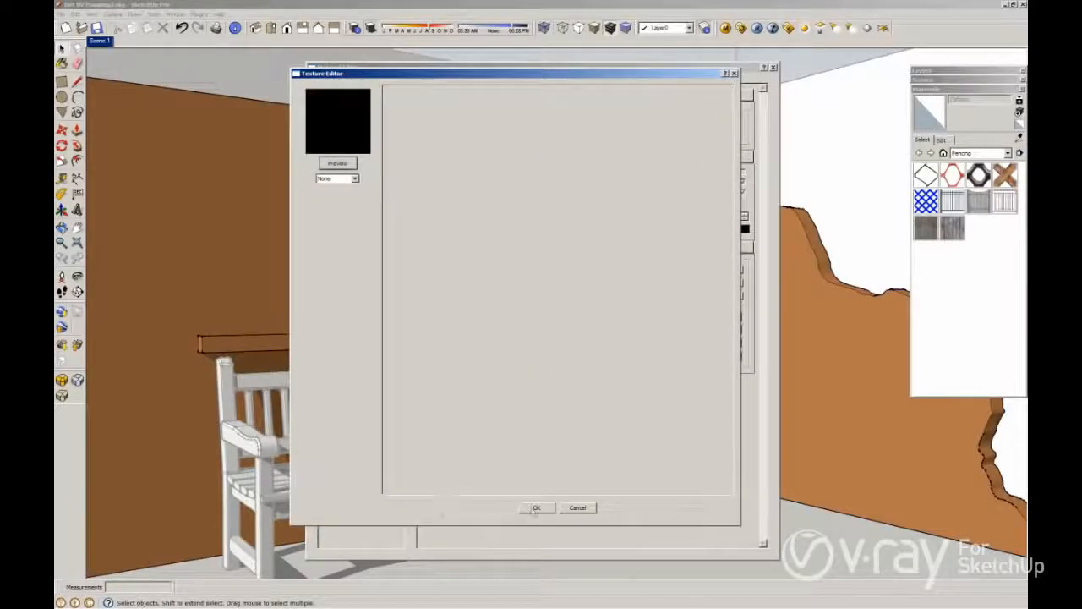
Step: Set the TexDirt white color to a brown TexAColor and confirm the texture
{"action": "left_click", "coordinate": [338, 178]}
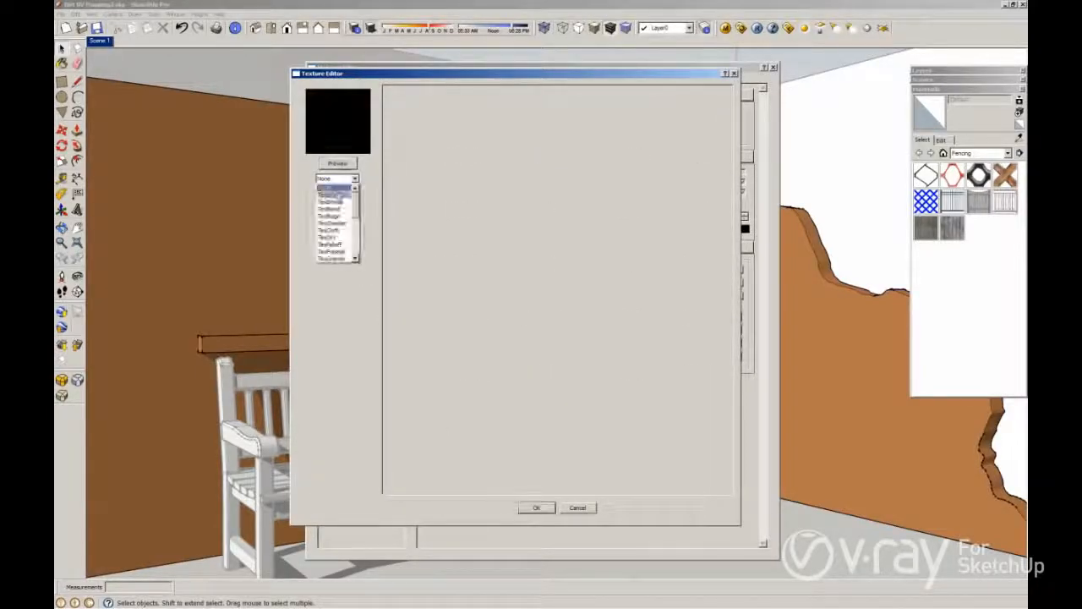
{"action": "left_click", "coordinate": [340, 195]}
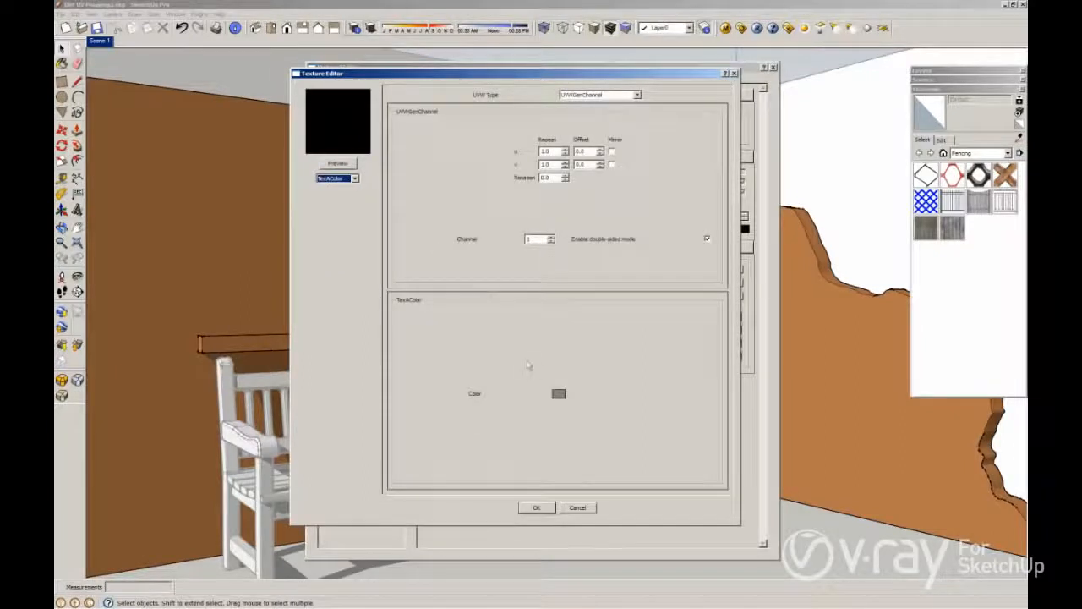
{"action": "left_click", "coordinate": [558, 393]}
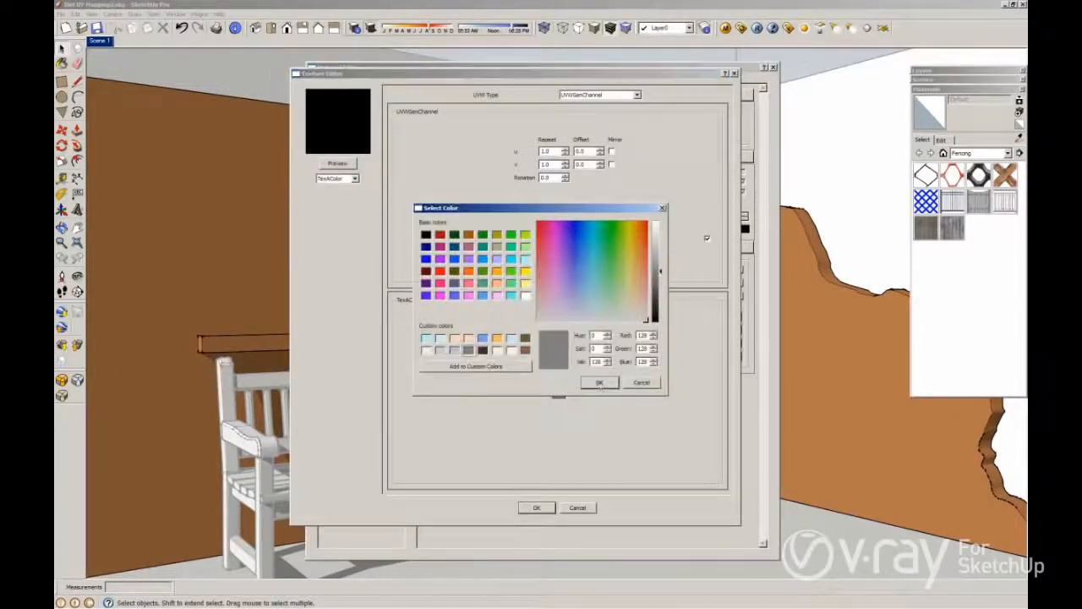
{"action": "left_click", "coordinate": [525, 349]}
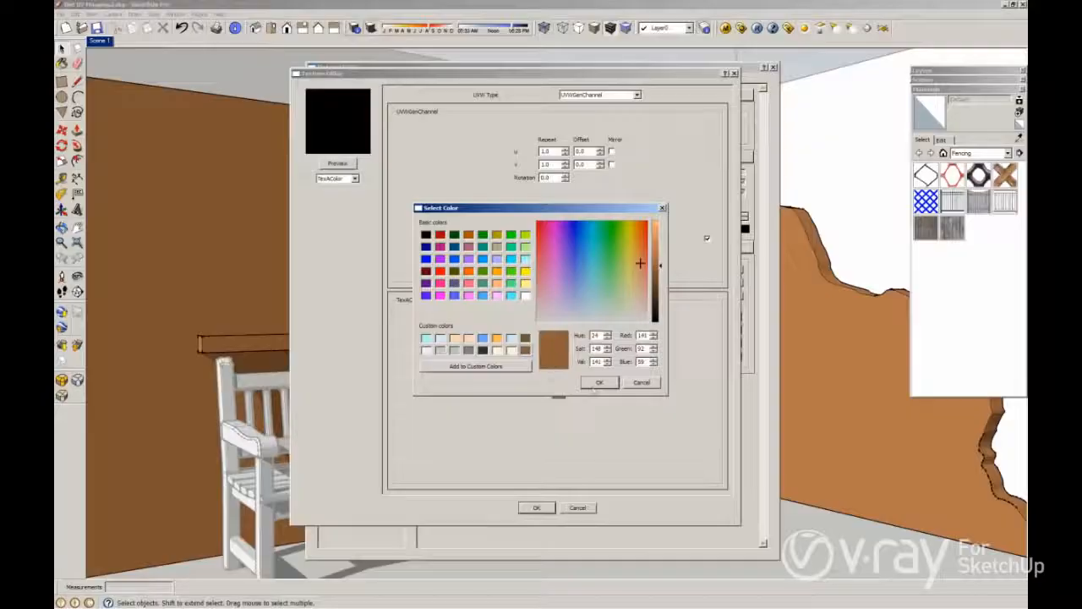
{"action": "left_click", "coordinate": [600, 383]}
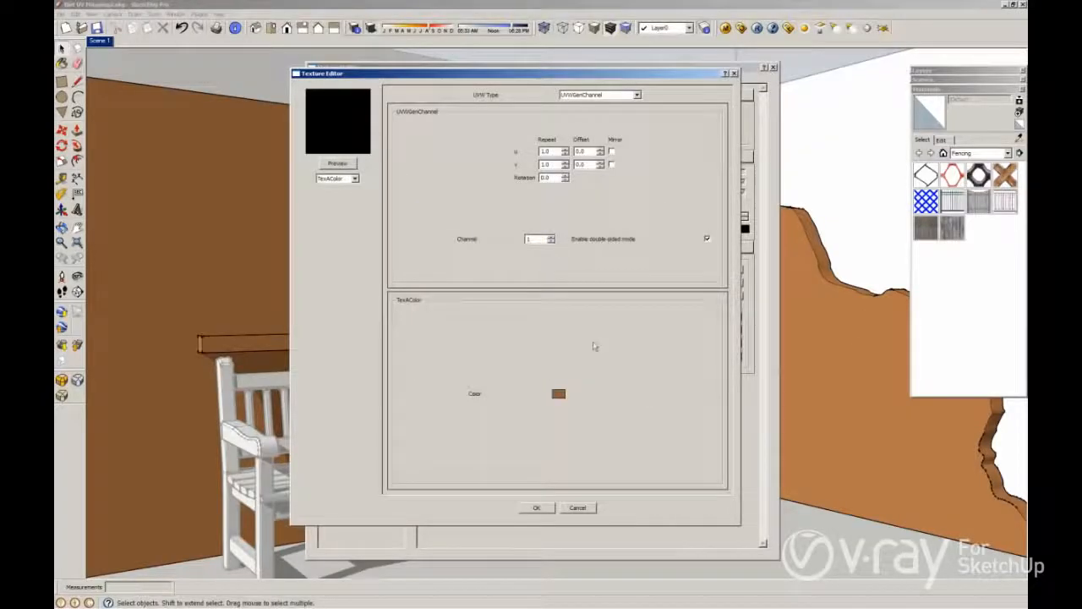
{"action": "left_click", "coordinate": [535, 507]}
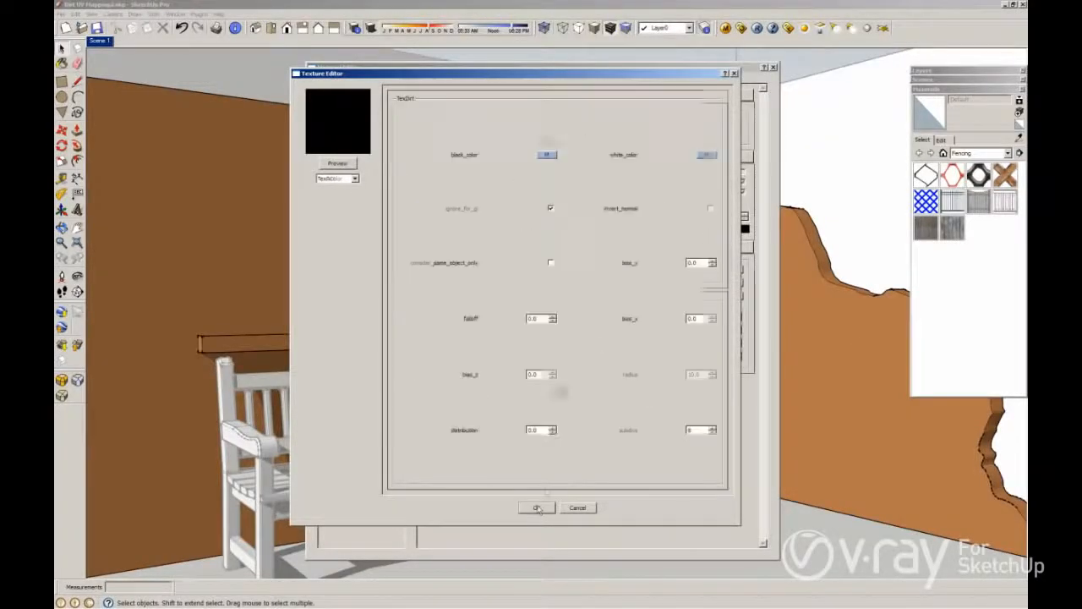
Step: Set the TexDirt radius to 50 and distribution to 1, then confirm the dirt texture
{"action": "left_click_drag", "start_coordinate": [691, 375], "coordinate": [683, 382]}
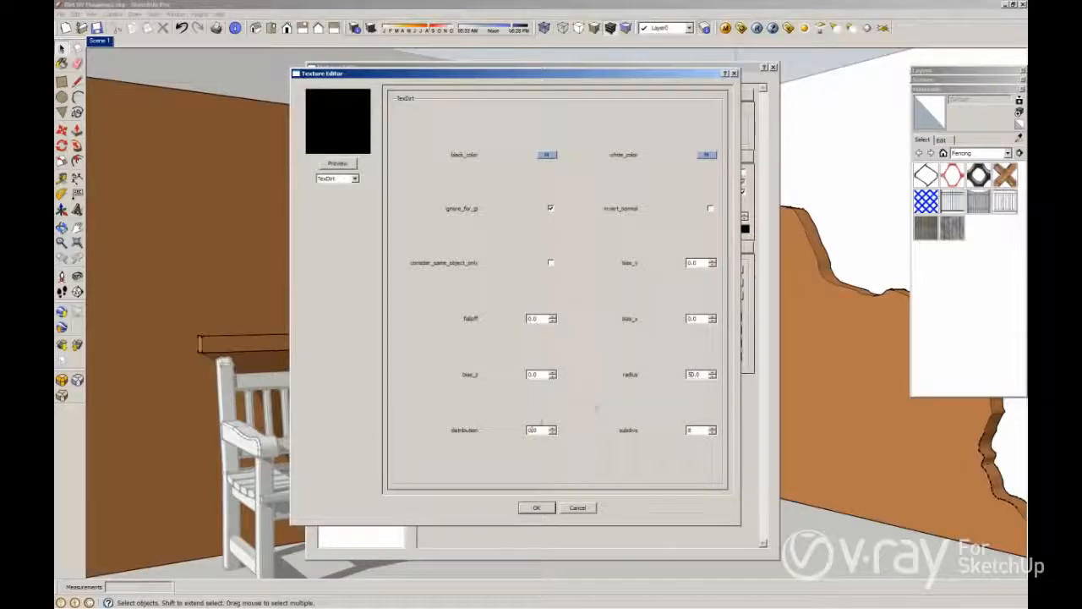
{"action": "left_click_drag", "start_coordinate": [531, 429], "coordinate": [527, 433]}
{"action": "type", "text": "1"}
{"action": "left_click", "coordinate": [536, 509]}
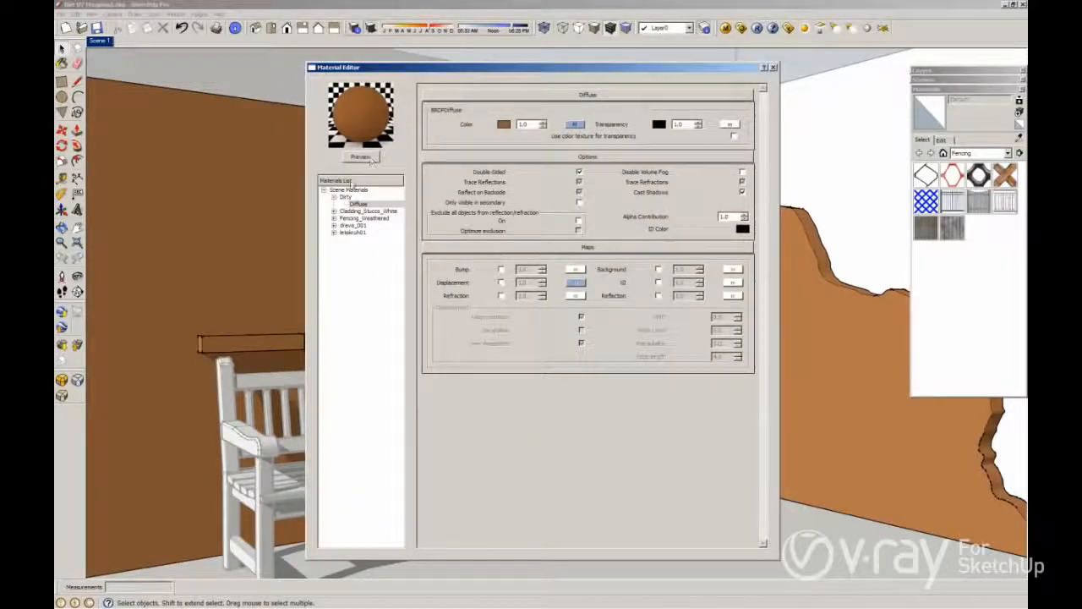
Step: Preview the Dirty material and render the scene
{"action": "left_click", "coordinate": [345, 197]}
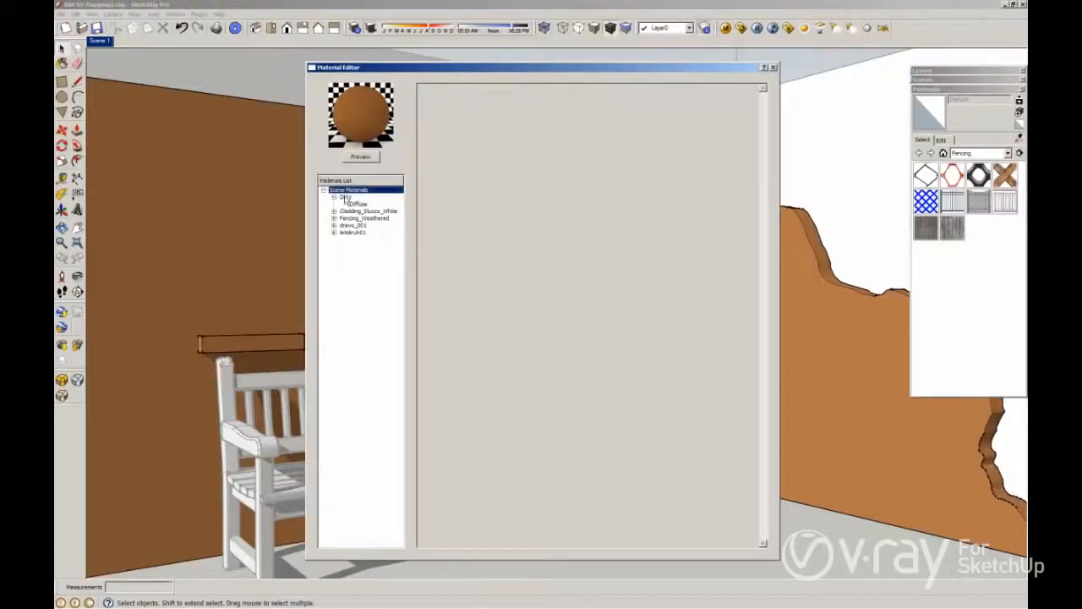
{"action": "left_click", "coordinate": [362, 158]}
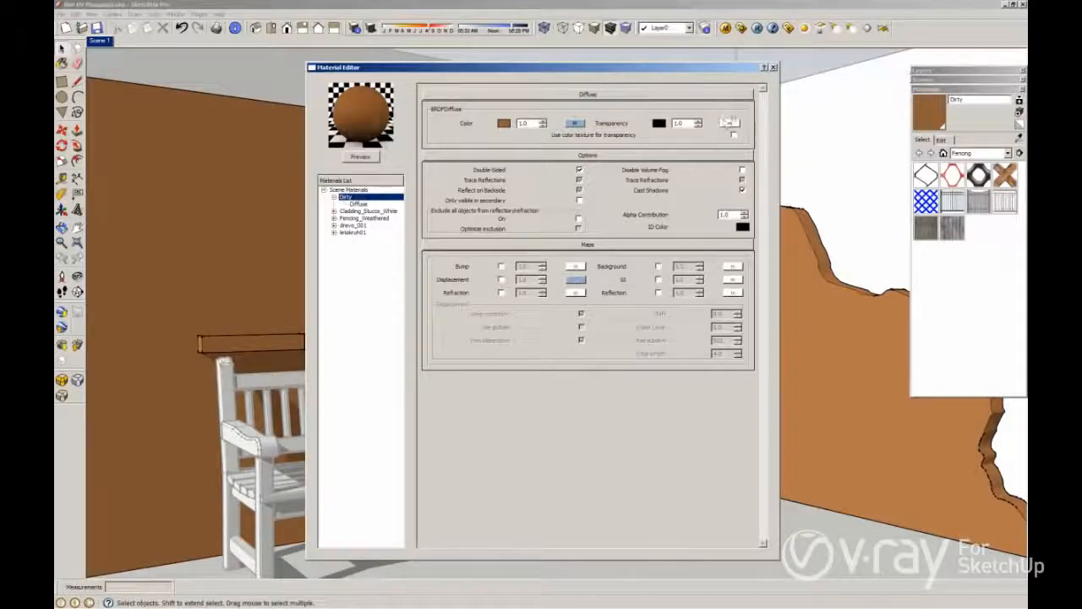
{"action": "left_click", "coordinate": [757, 28]}
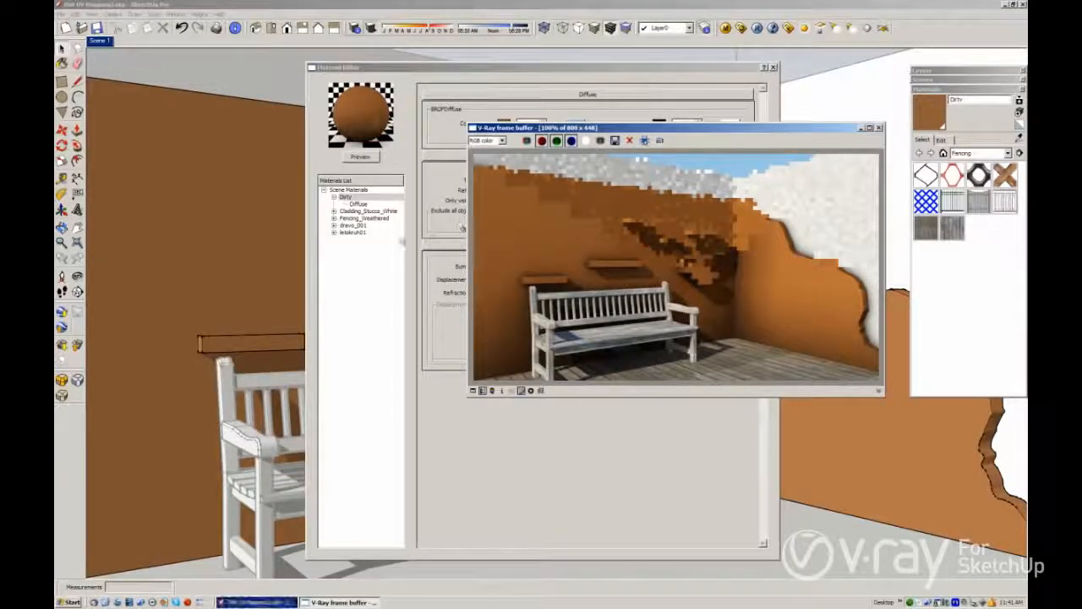
Step: Add a new Diffuse layer to the Dirty material
{"action": "right_click", "coordinate": [360, 200]}
{"action": "mouse_move", "coordinate": [397, 203]}
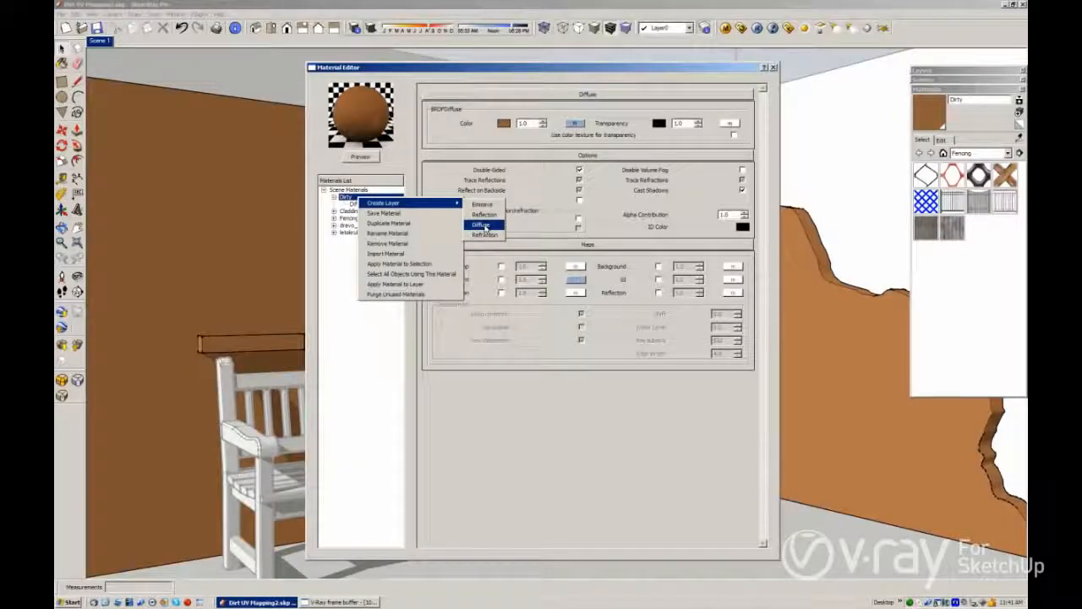
{"action": "left_click", "coordinate": [484, 226]}
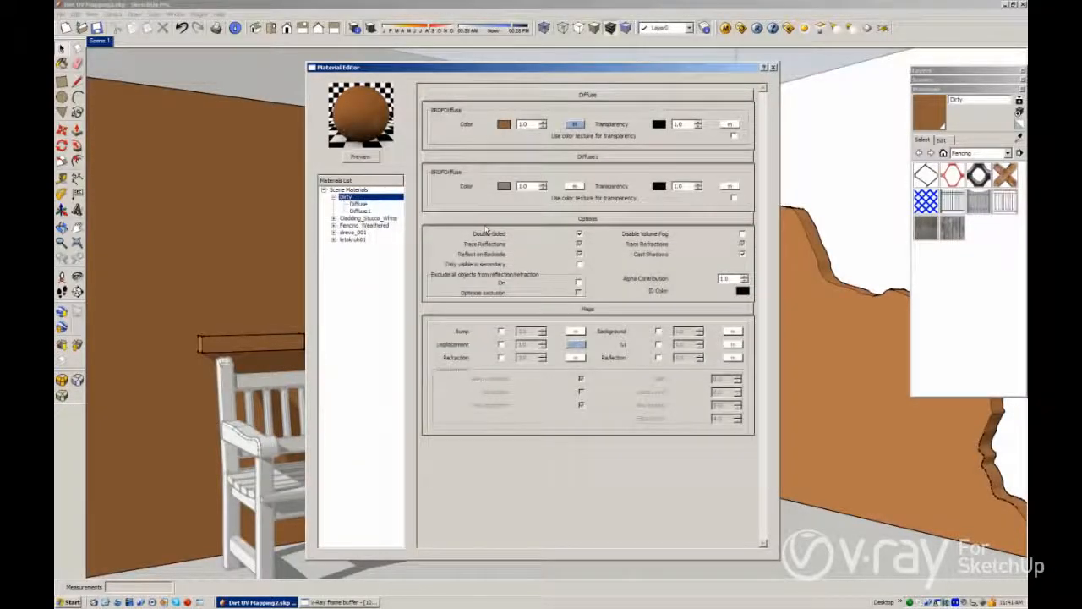
Step: Move the Diffuse1 layer above the original Diffuse layer
{"action": "left_click", "coordinate": [364, 211]}
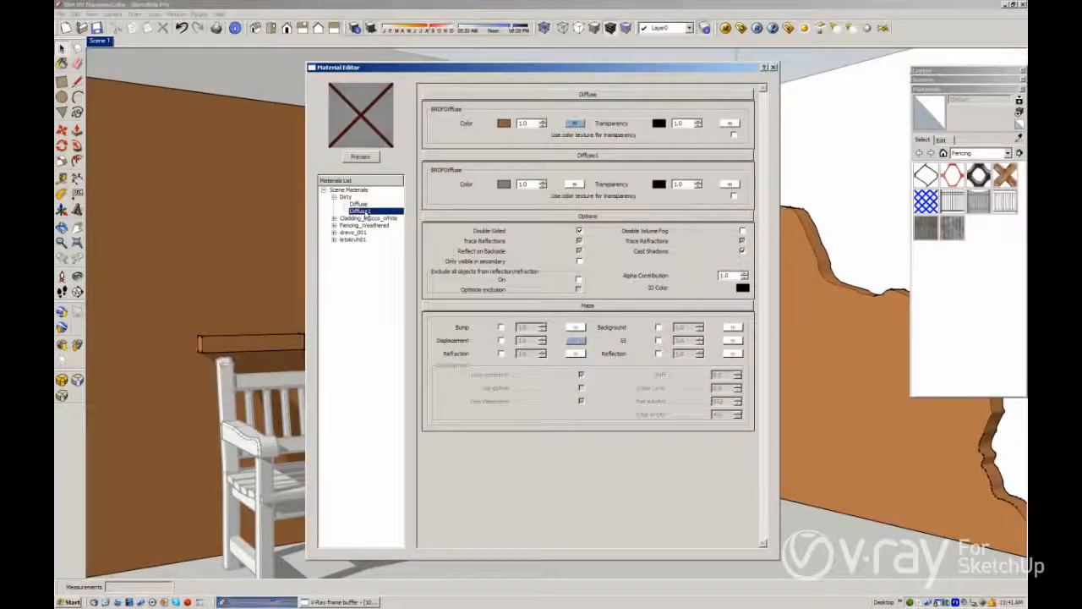
{"action": "left_click_drag", "start_coordinate": [366, 213], "coordinate": [369, 205]}
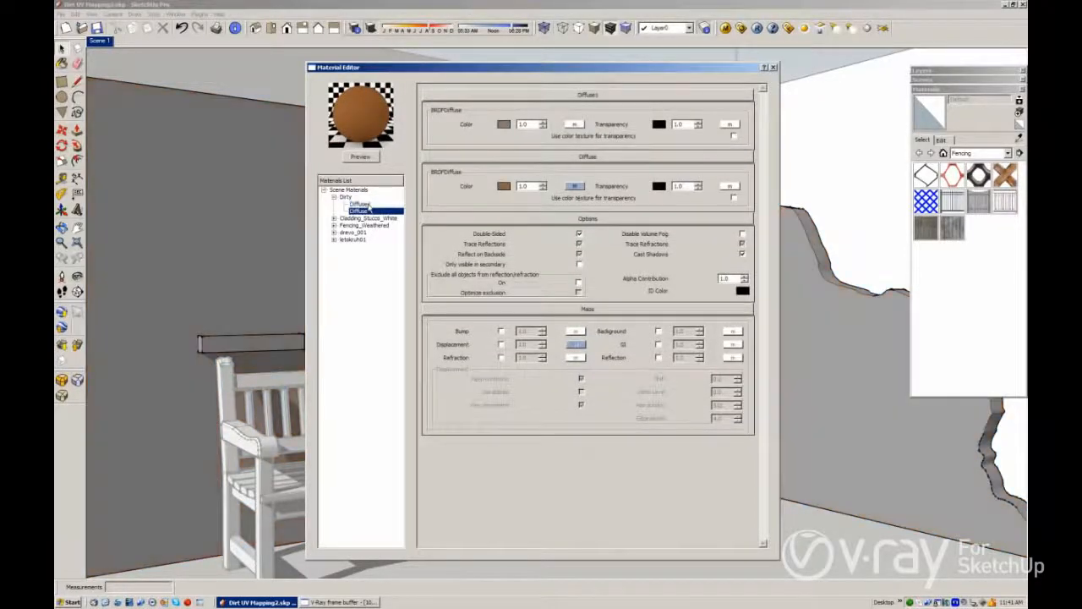
{"action": "left_click", "coordinate": [369, 205]}
Step: Set the Diffuse1 layer's color map to a TexBitmap using Dirtmapping.jpg and close the material editor
{"action": "left_click", "coordinate": [574, 124]}
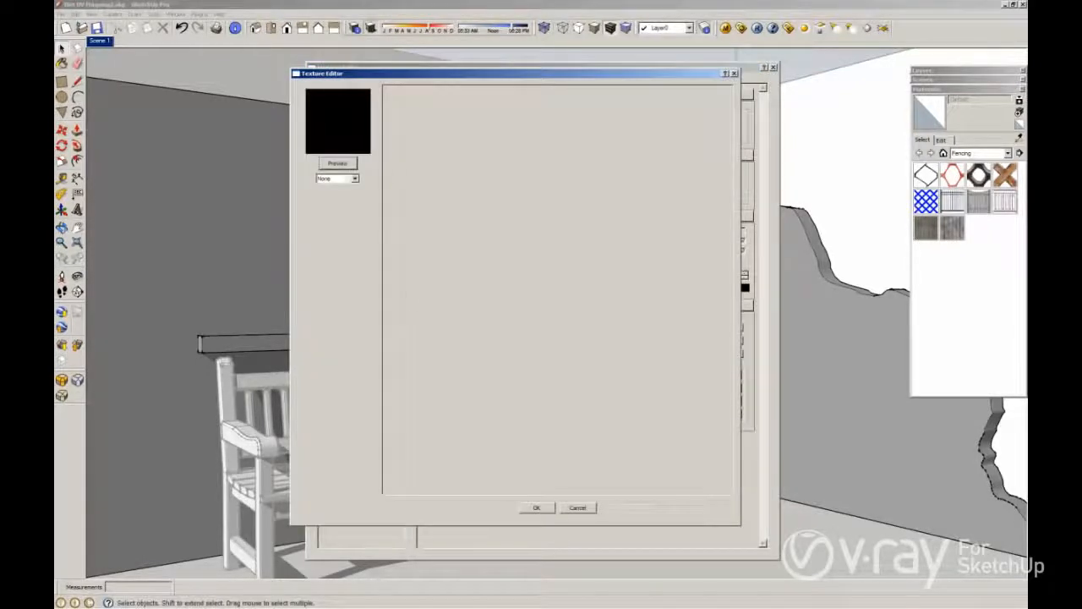
{"action": "left_click", "coordinate": [353, 178]}
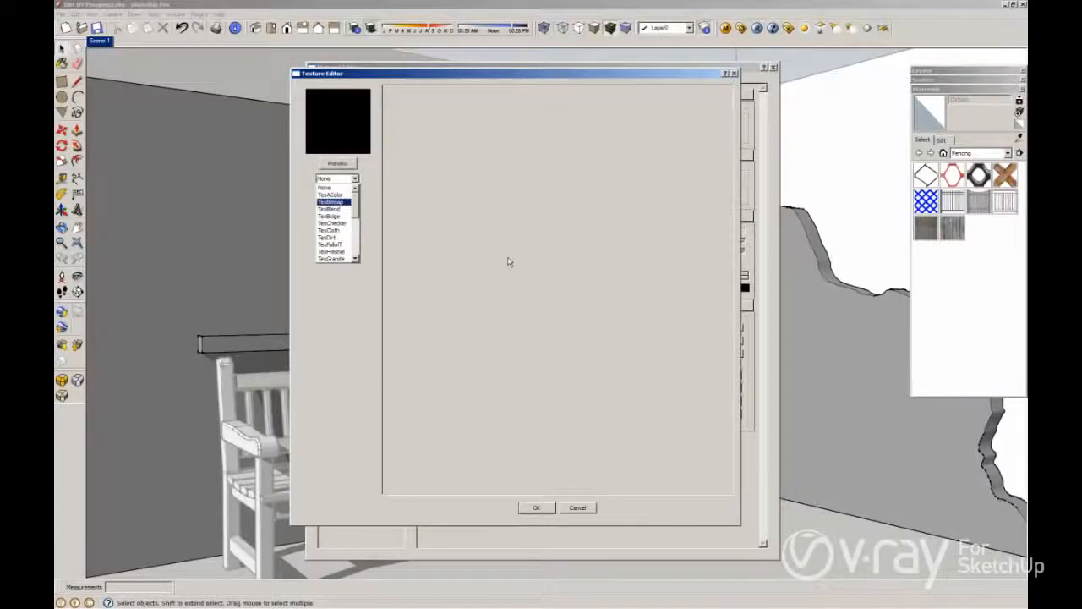
{"action": "left_click", "coordinate": [705, 254]}
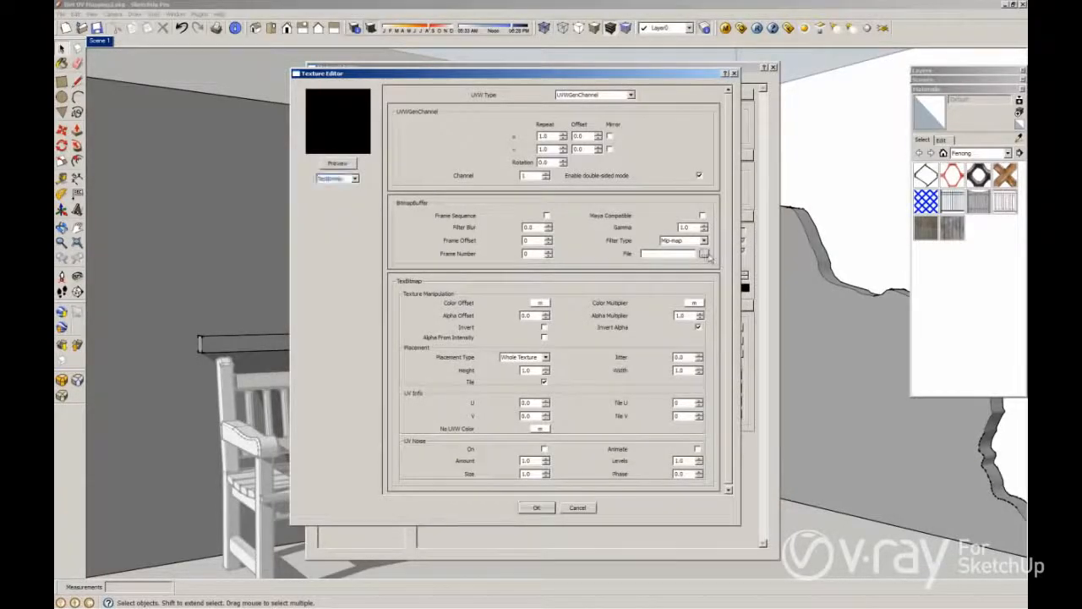
{"action": "left_click", "coordinate": [431, 255]}
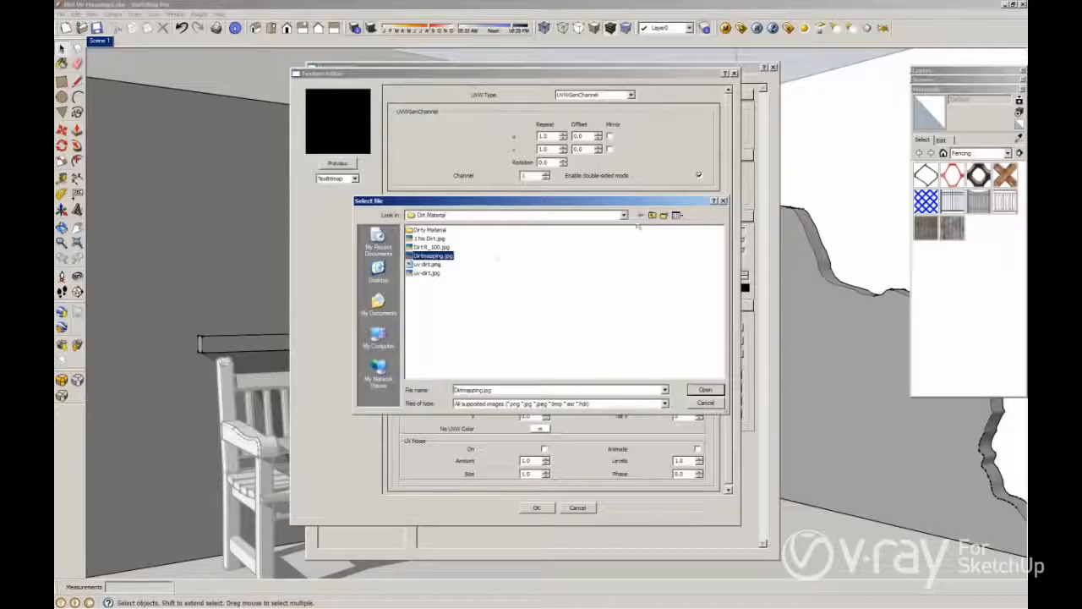
{"action": "left_click", "coordinate": [677, 216]}
{"action": "left_click", "coordinate": [693, 226]}
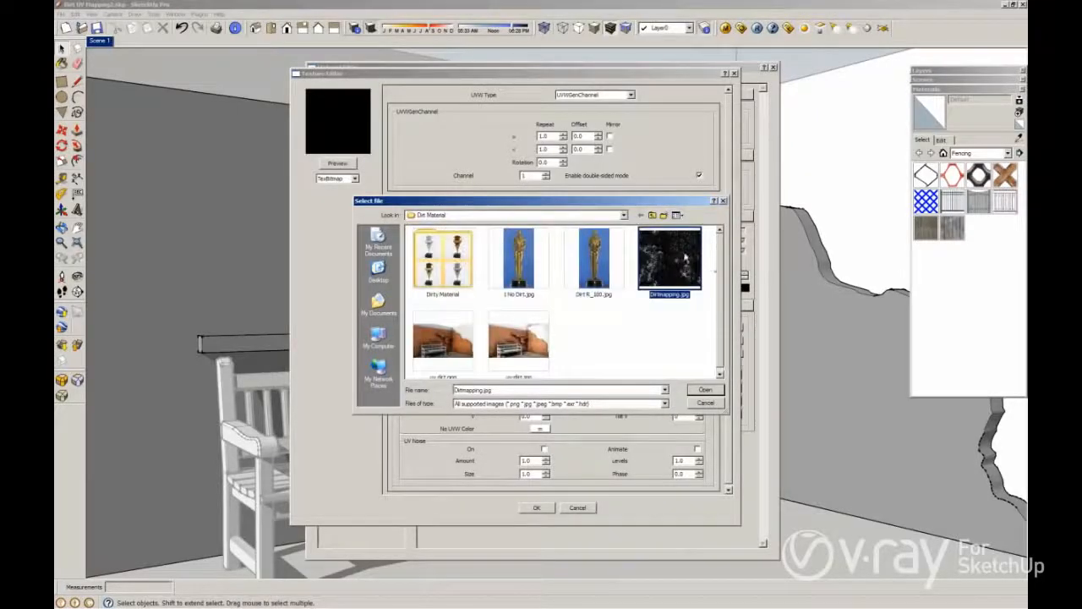
{"action": "double_click", "coordinate": [685, 256]}
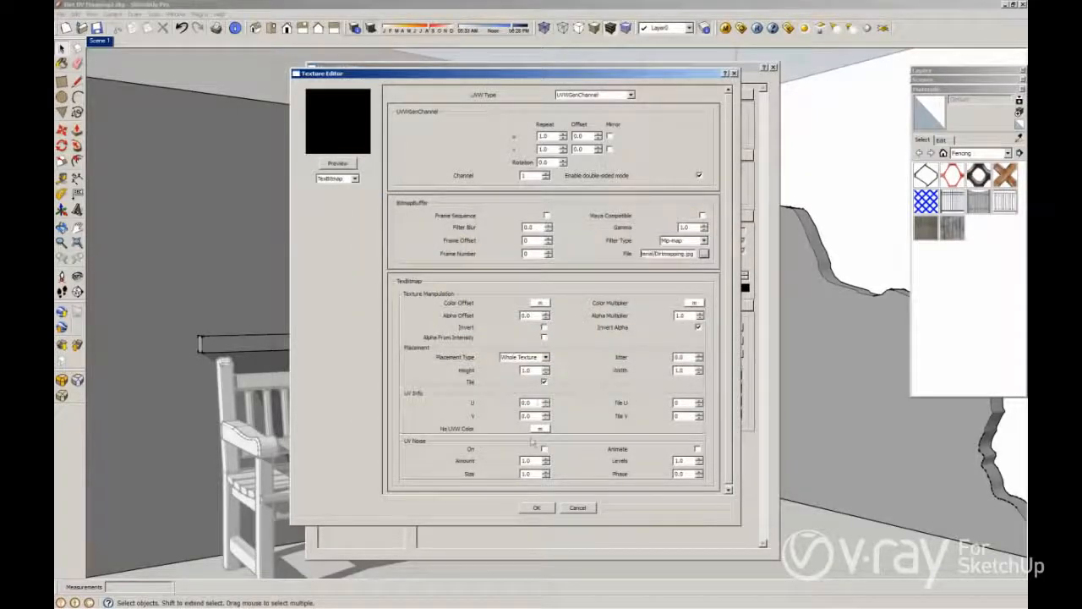
{"action": "left_click", "coordinate": [546, 509]}
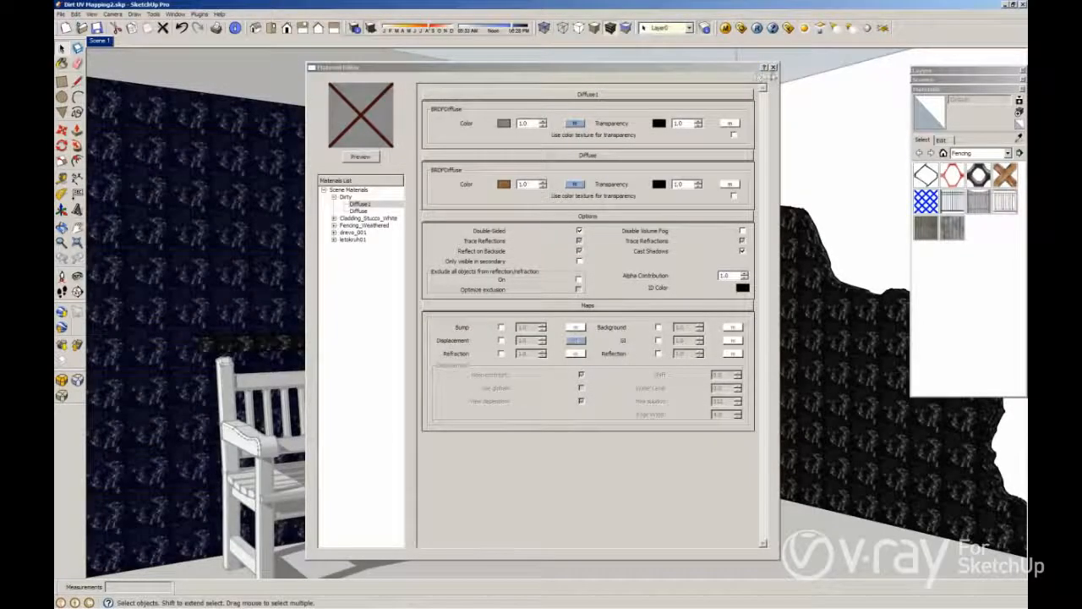
{"action": "left_click", "coordinate": [773, 68]}
Step: Reposition the dirt texture on the wall face, stretching it across the whole wall
{"action": "right_click", "coordinate": [405, 203]}
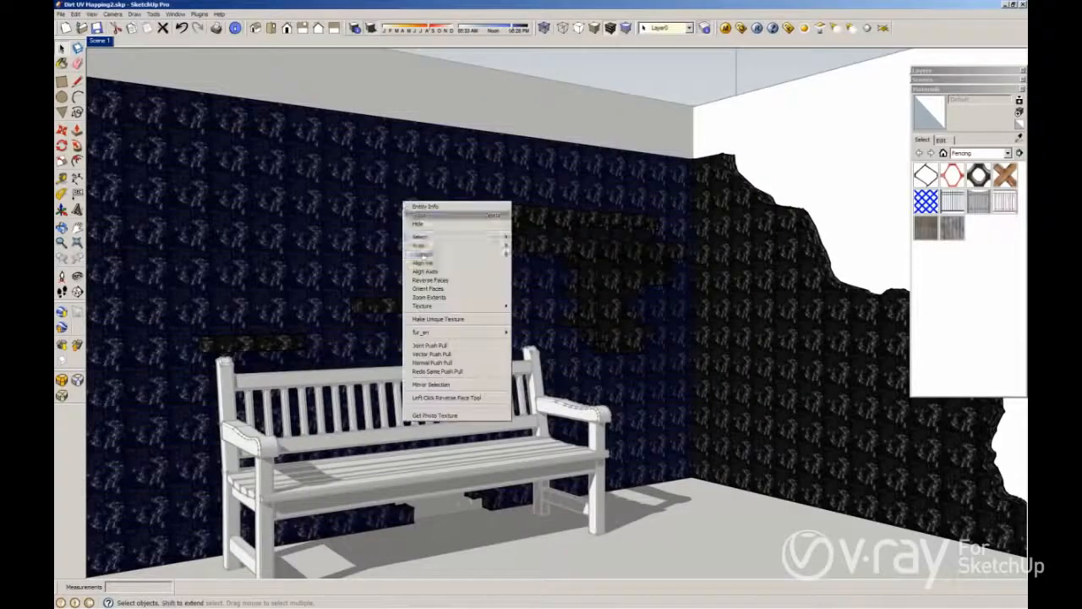
{"action": "mouse_move", "coordinate": [428, 307]}
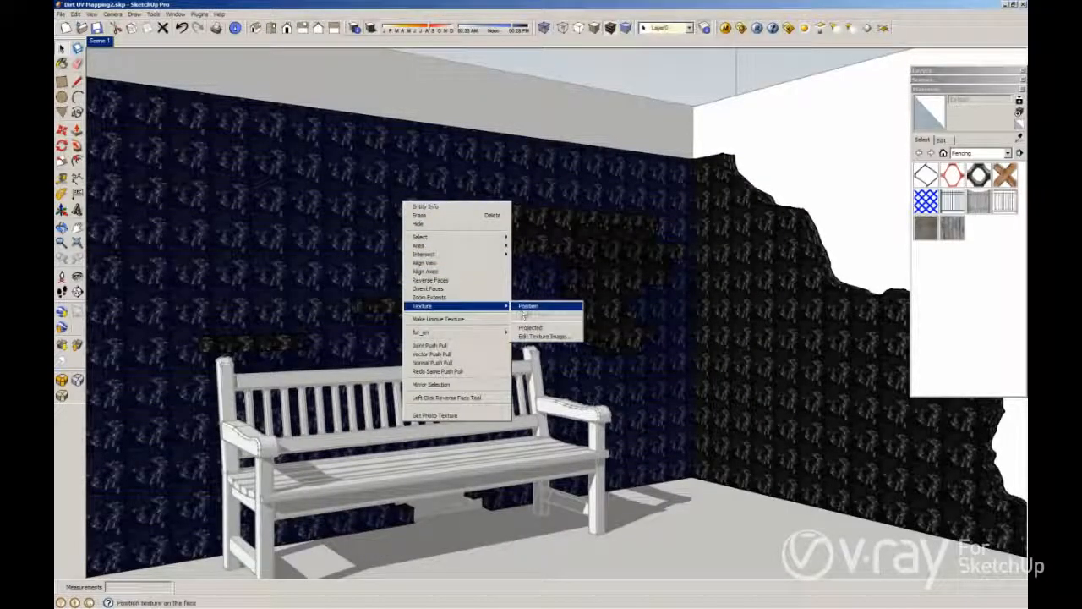
{"action": "left_click", "coordinate": [524, 308]}
{"action": "mouse_move", "coordinate": [372, 196]}
{"action": "left_mouse_down"}
{"action": "mouse_move", "coordinate": [301, 246]}
{"action": "mouse_move", "coordinate": [154, 447]}
{"action": "mouse_move", "coordinate": [115, 569]}
{"action": "mouse_move", "coordinate": [482, 509]}
{"action": "mouse_move", "coordinate": [623, 465]}
{"action": "mouse_move", "coordinate": [634, 485]}
{"action": "left_mouse_up"}
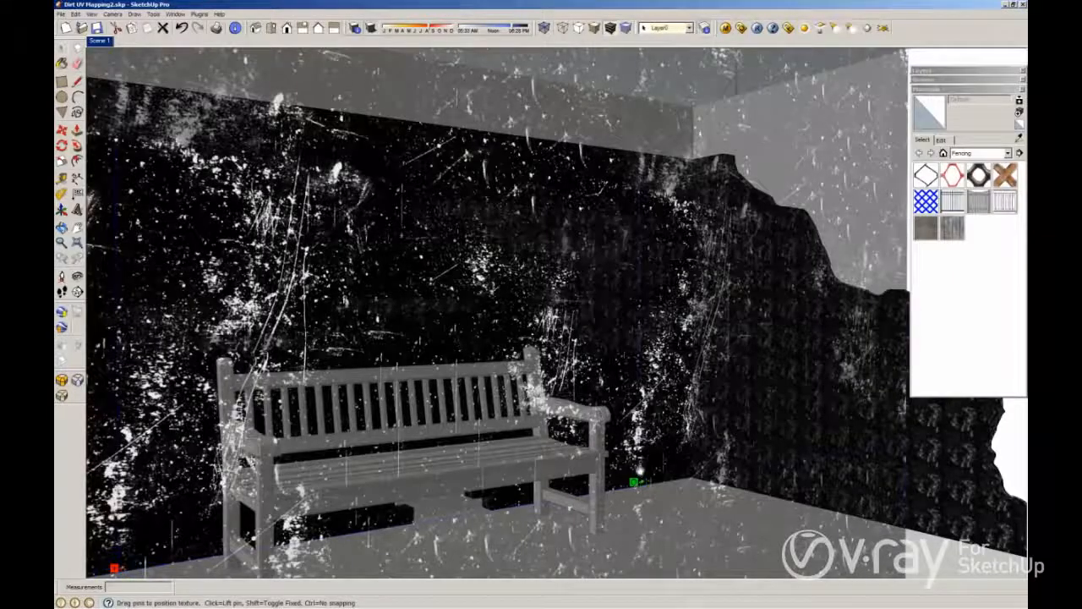
{"action": "right_click", "coordinate": [648, 462]}
{"action": "left_click", "coordinate": [660, 466]}
Step: Sample the positioned Dirty material from the wall and paint it onto all the connected wall faces
{"action": "key", "text": "b"}
{"action": "key", "text": "alt"}
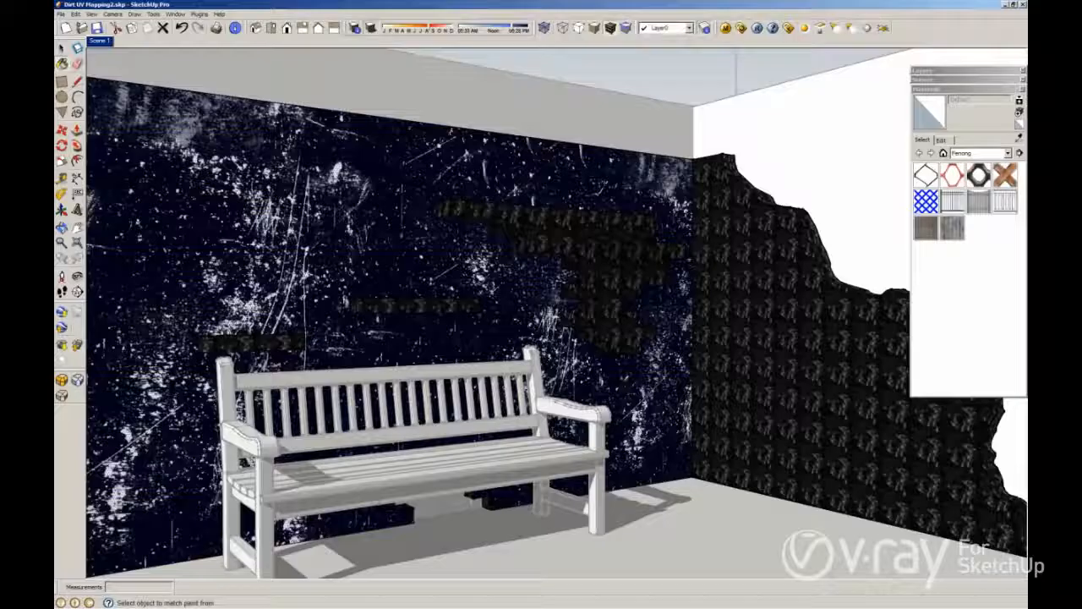
{"action": "left_click", "coordinate": [624, 380], "text": "alt"}
{"action": "key", "text": "space"}
{"action": "triple_click", "coordinate": [621, 372]}
{"action": "key", "text": "b"}
{"action": "left_click", "coordinate": [621, 371]}
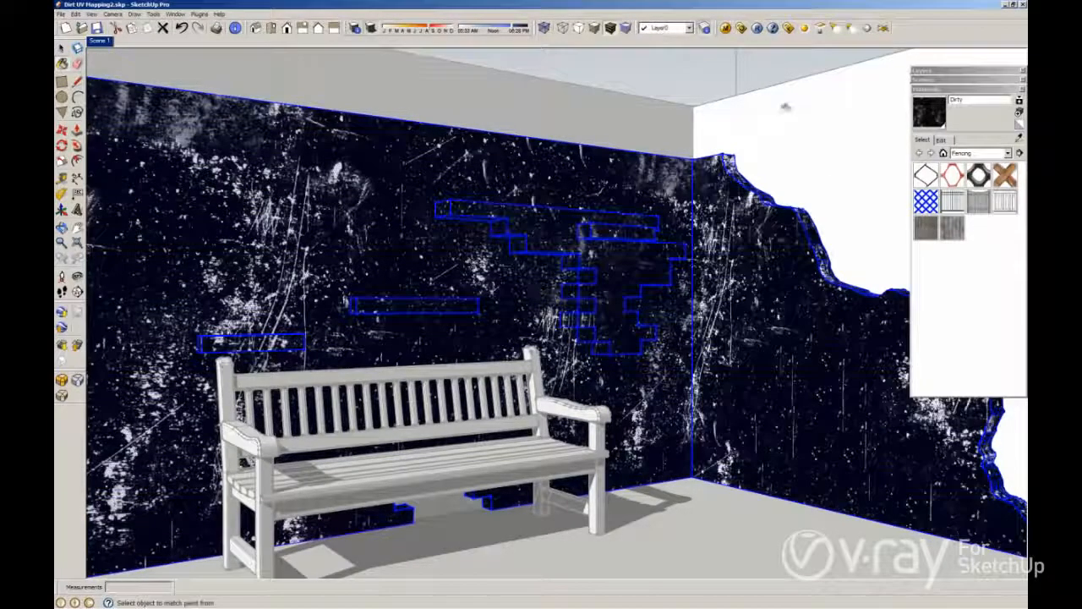
{"action": "key", "text": "space"}
{"action": "left_click", "coordinate": [633, 94]}
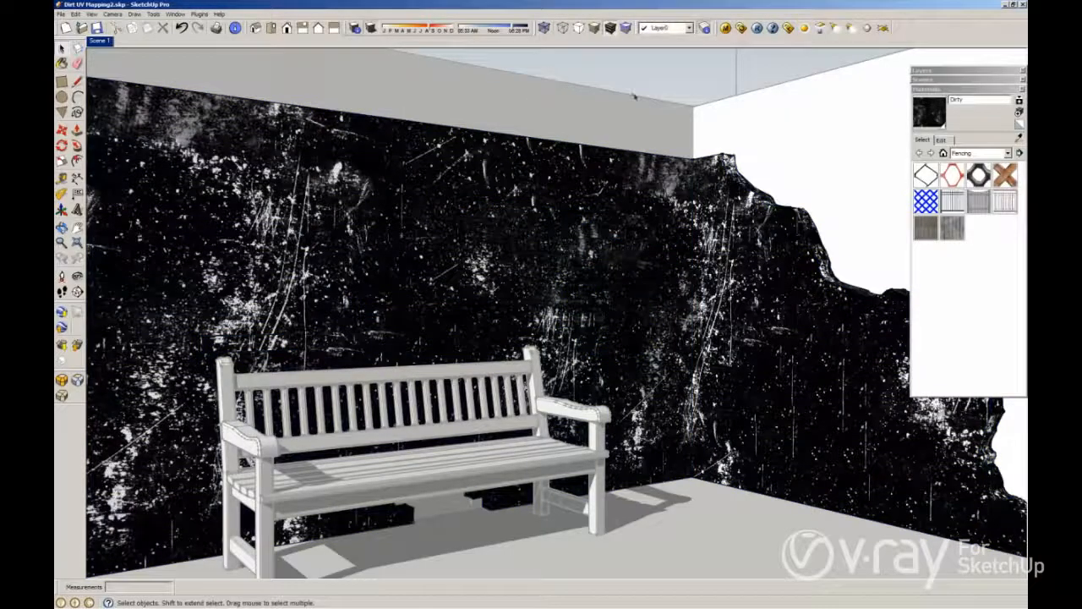
Step: Open the material editor and inspect the Diffuse1 layer's transparency texture slot, closing it unchanged
{"action": "left_click", "coordinate": [725, 28]}
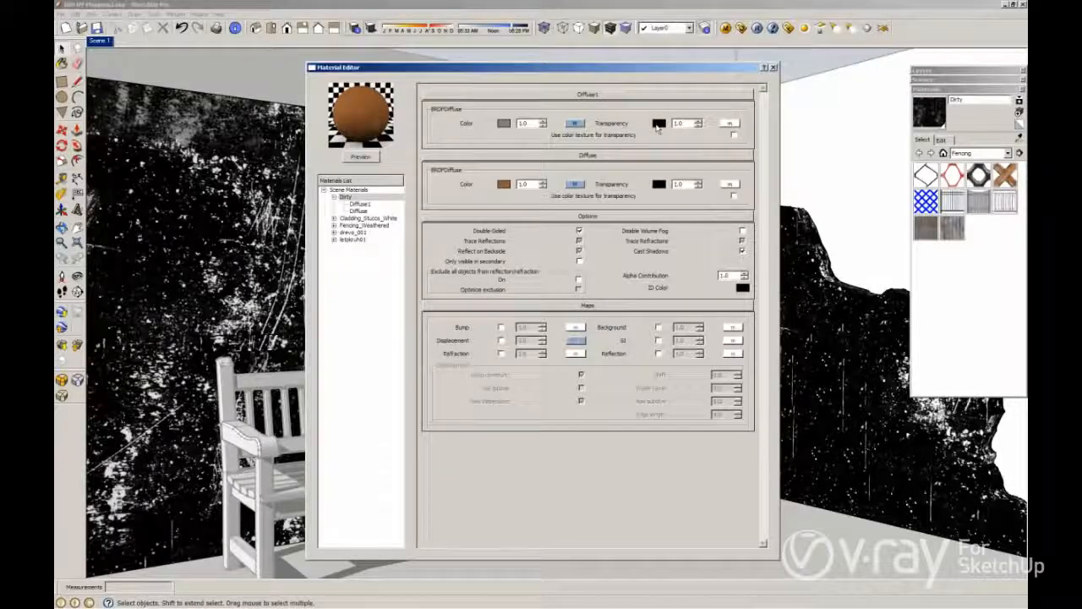
{"action": "left_click", "coordinate": [730, 126]}
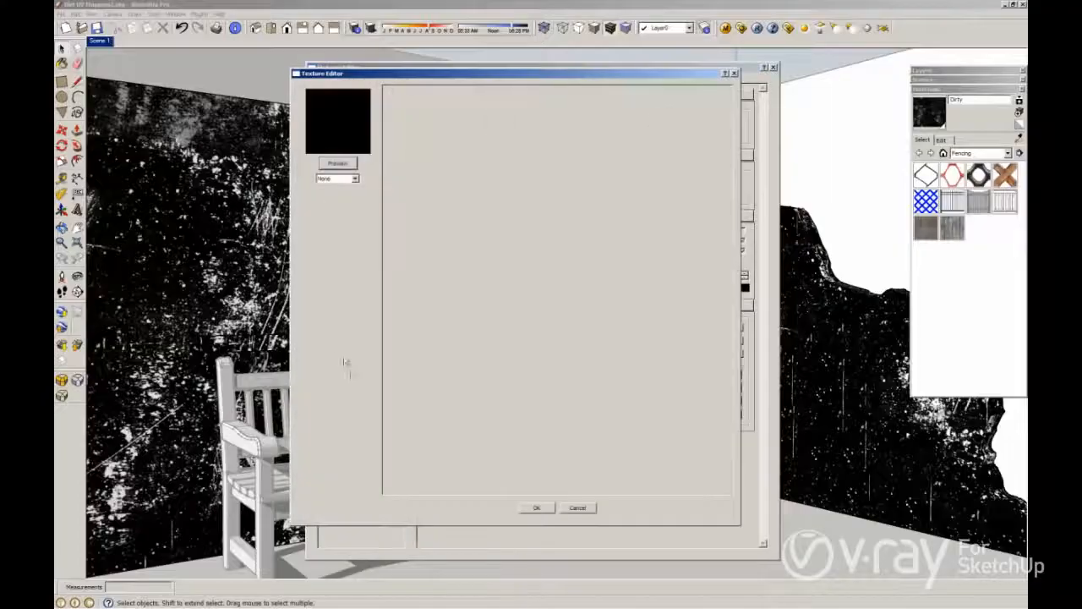
{"action": "left_click", "coordinate": [352, 180]}
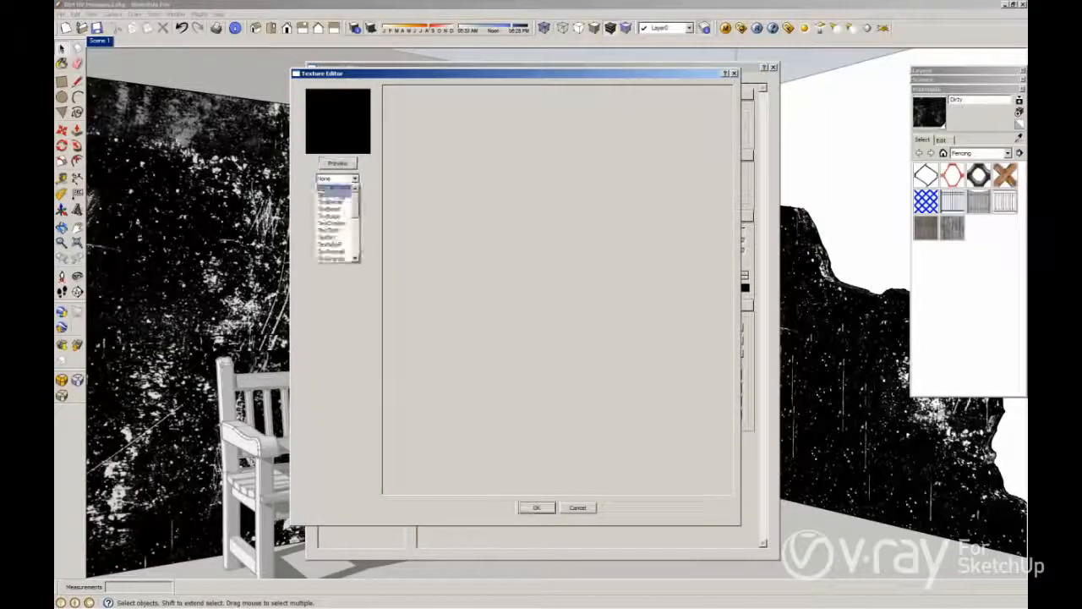
{"action": "left_click", "coordinate": [533, 509]}
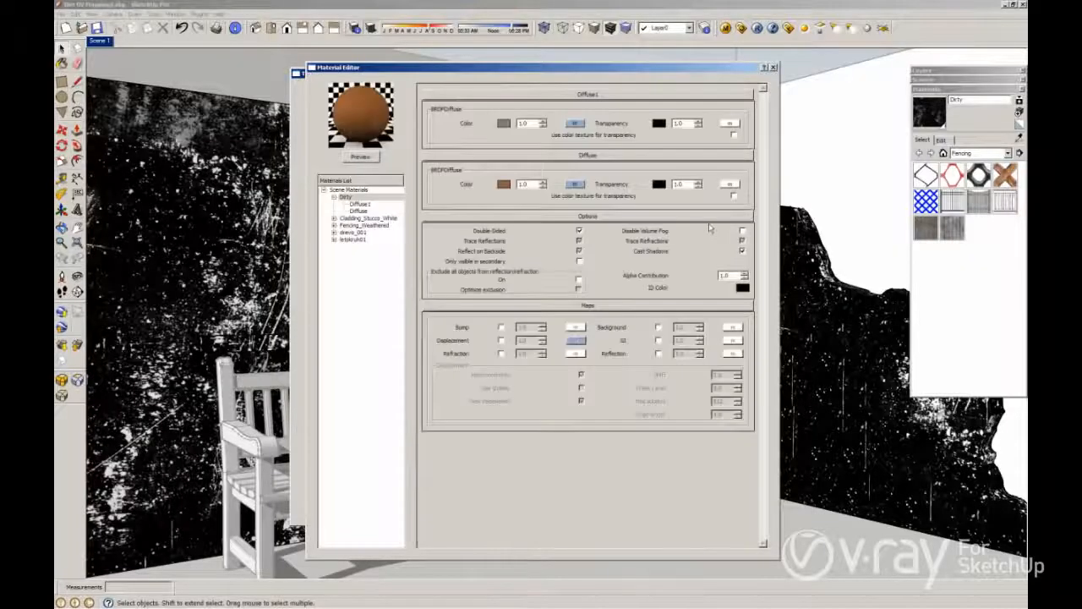
Step: Set the Diffuse1 layer's transparency color to white, then set it back to black
{"action": "left_click", "coordinate": [661, 126]}
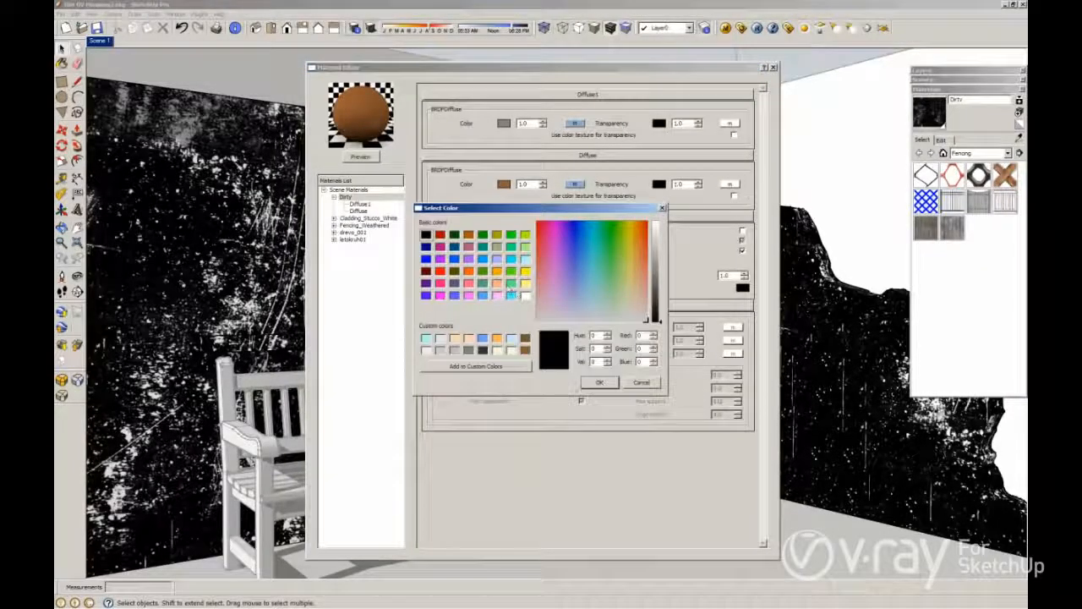
{"action": "left_click", "coordinate": [526, 295]}
{"action": "left_click", "coordinate": [600, 383]}
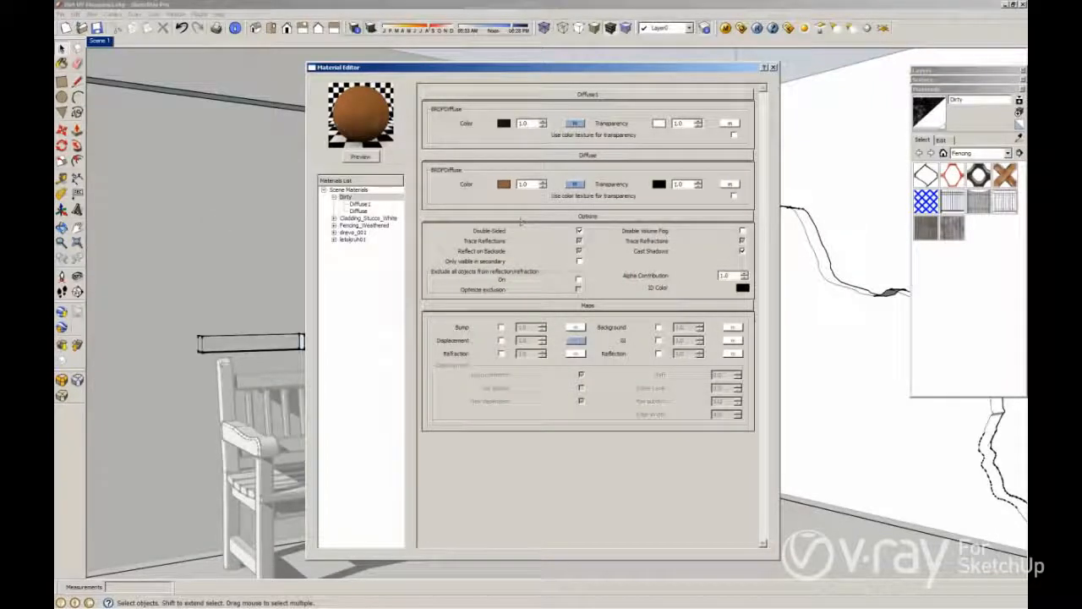
{"action": "left_click", "coordinate": [659, 125]}
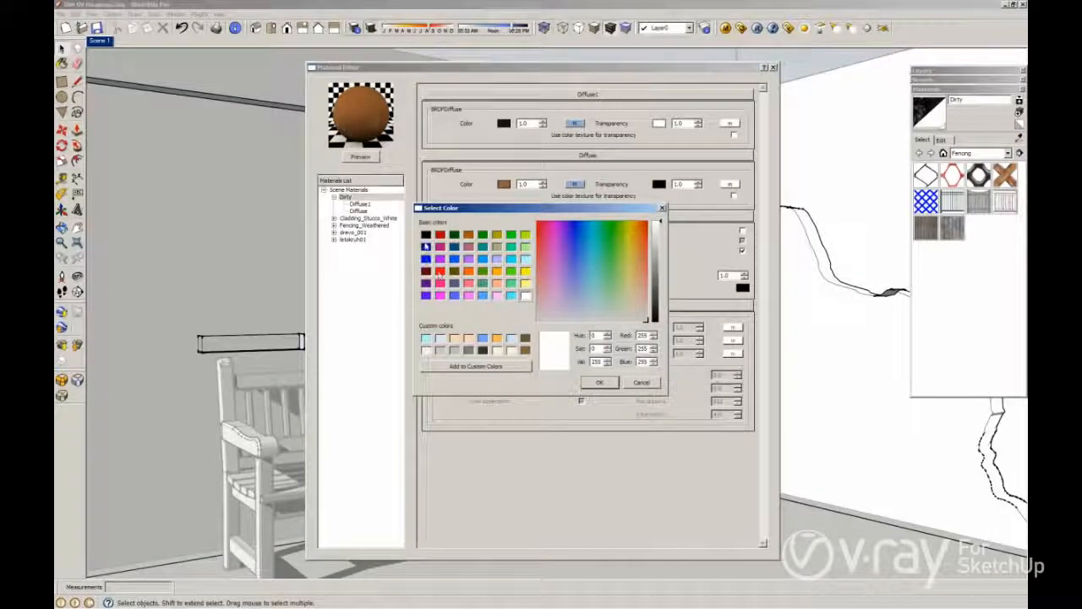
{"action": "left_click", "coordinate": [426, 234]}
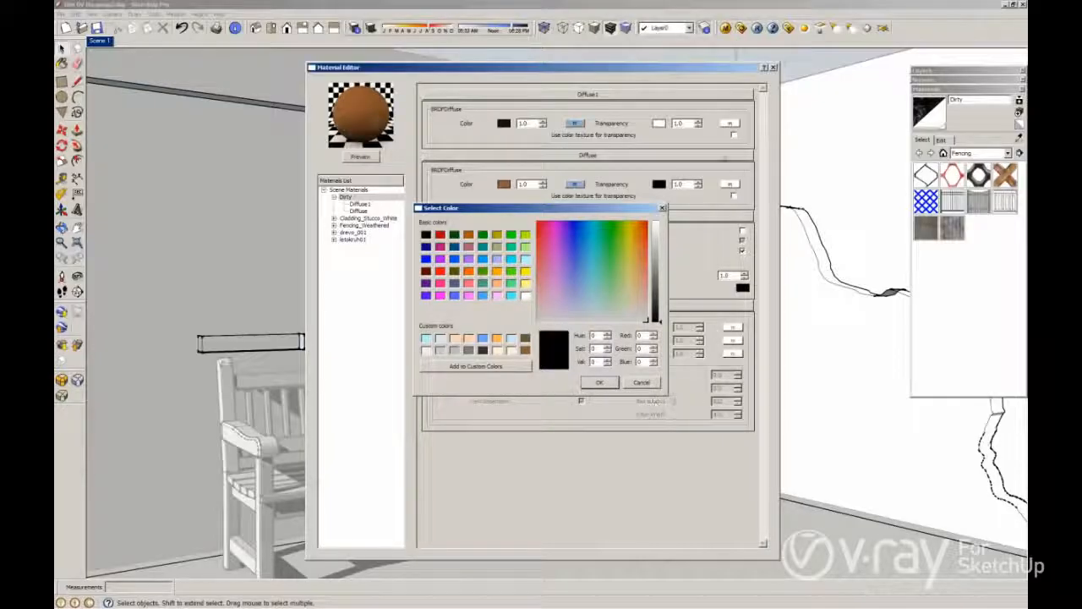
{"action": "left_click", "coordinate": [599, 382]}
Step: Assign a white TexAColor texture as the Diffuse1 layer's transparency map
{"action": "left_click", "coordinate": [729, 124]}
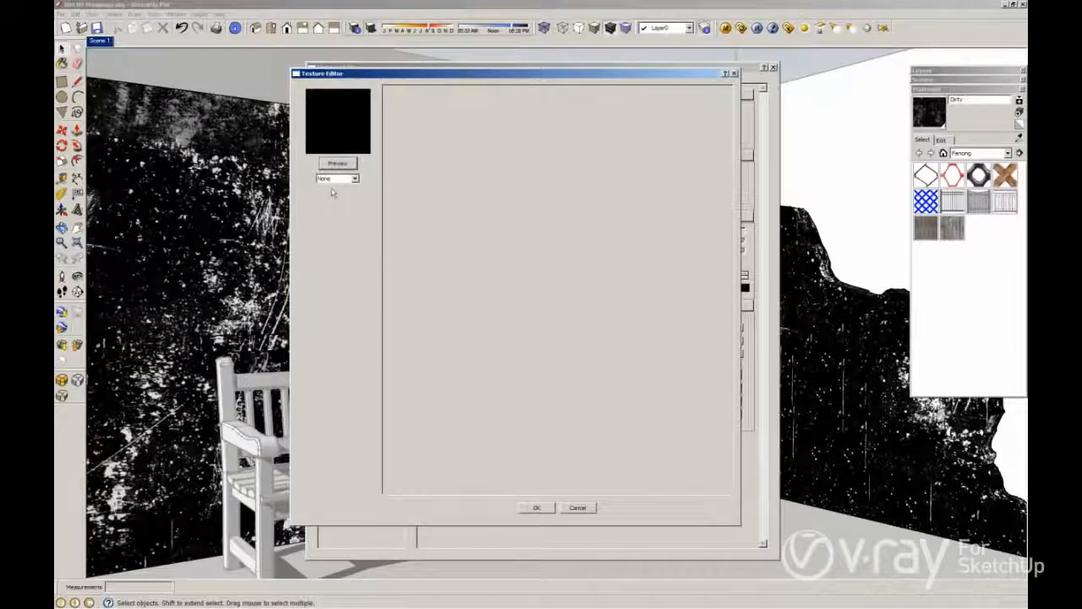
{"action": "left_click", "coordinate": [338, 178]}
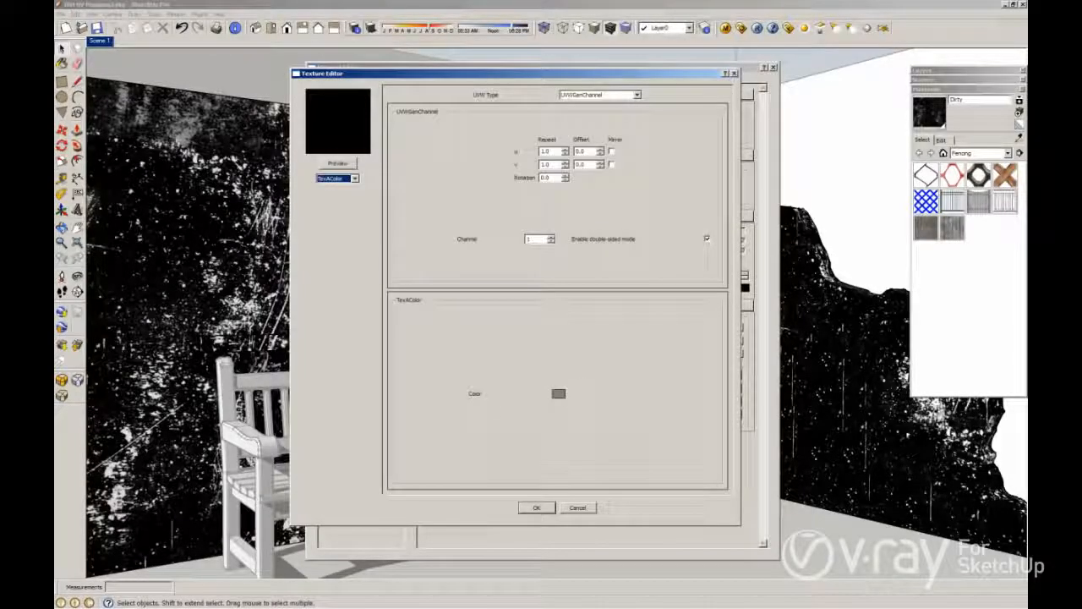
{"action": "left_click", "coordinate": [558, 394]}
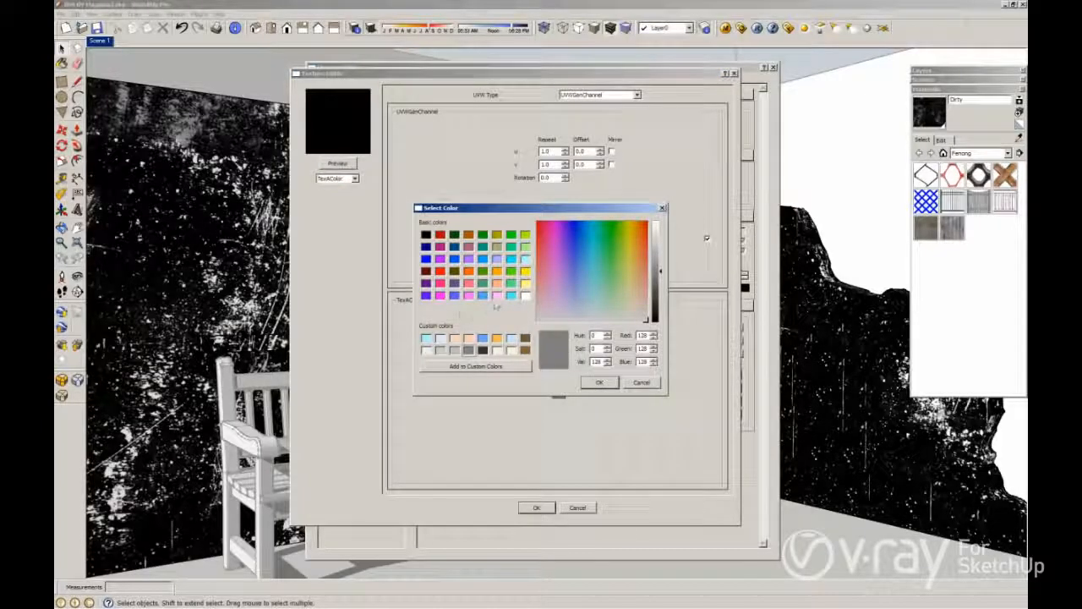
{"action": "left_click", "coordinate": [526, 297]}
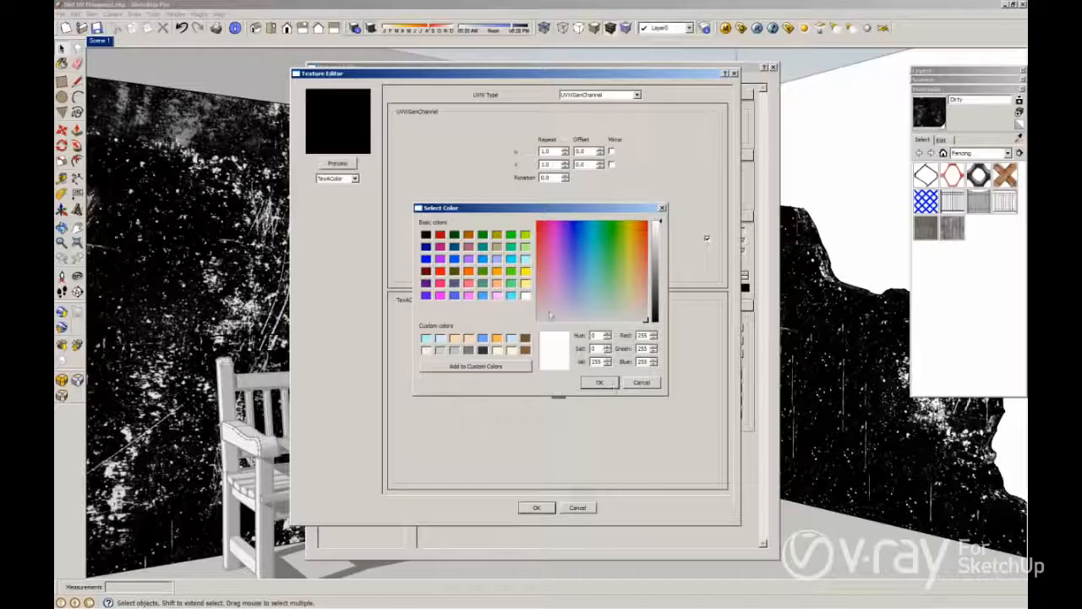
{"action": "left_click", "coordinate": [598, 382]}
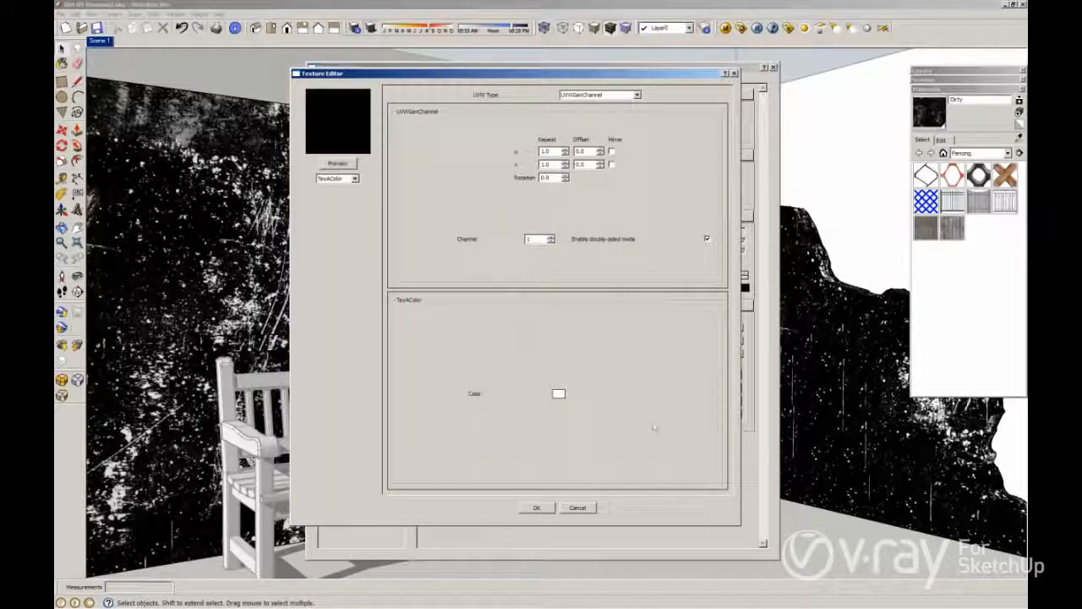
{"action": "left_click", "coordinate": [536, 508]}
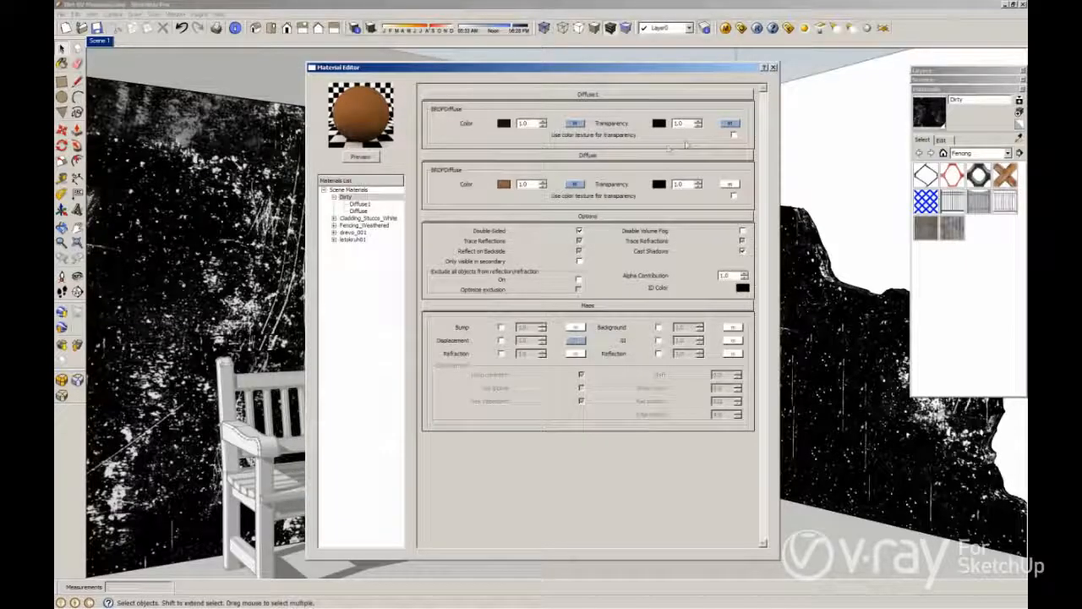
Step: Render the scene, dismiss the error dialog, and close the material editor
{"action": "left_click", "coordinate": [758, 30]}
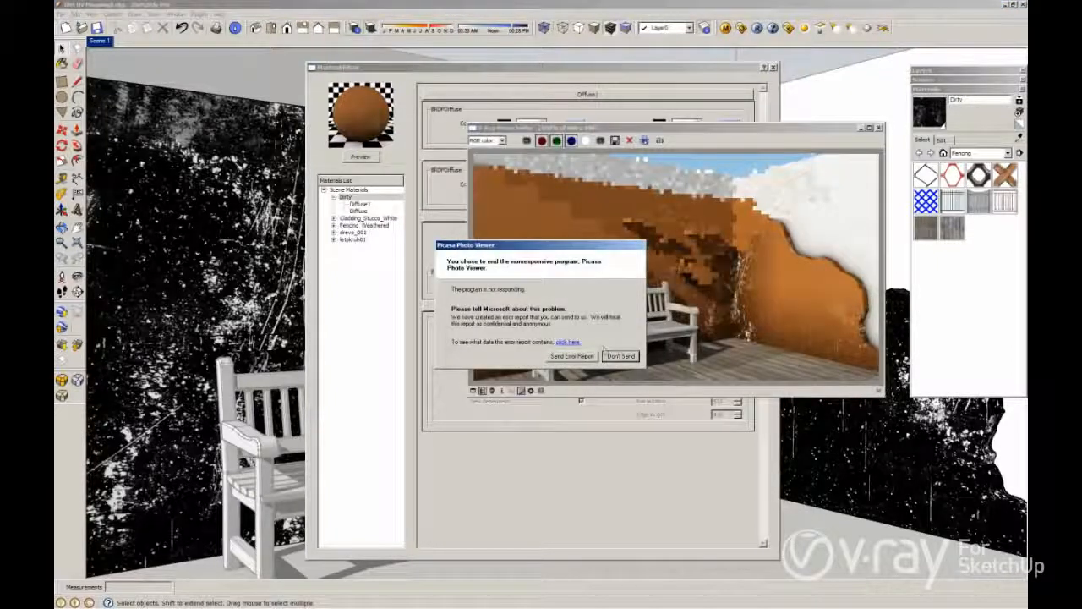
{"action": "left_click", "coordinate": [615, 358]}
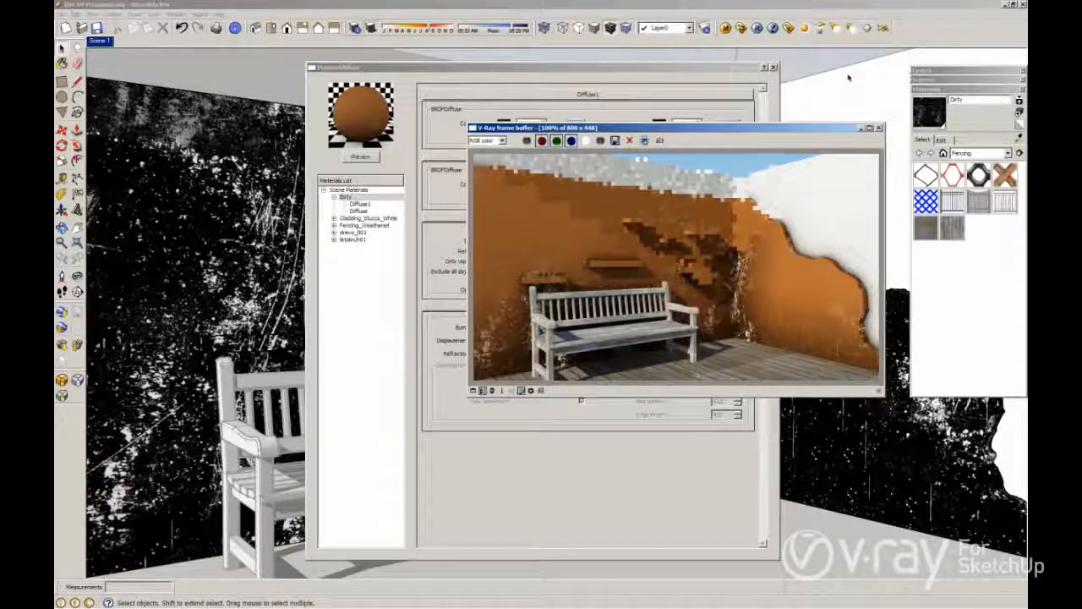
{"action": "left_click", "coordinate": [772, 67]}
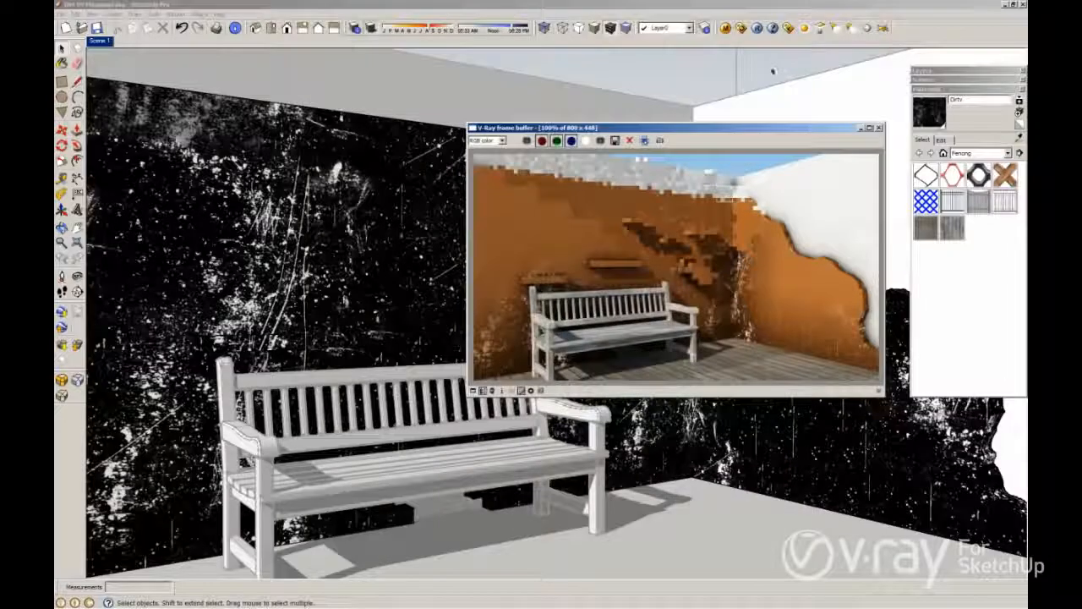